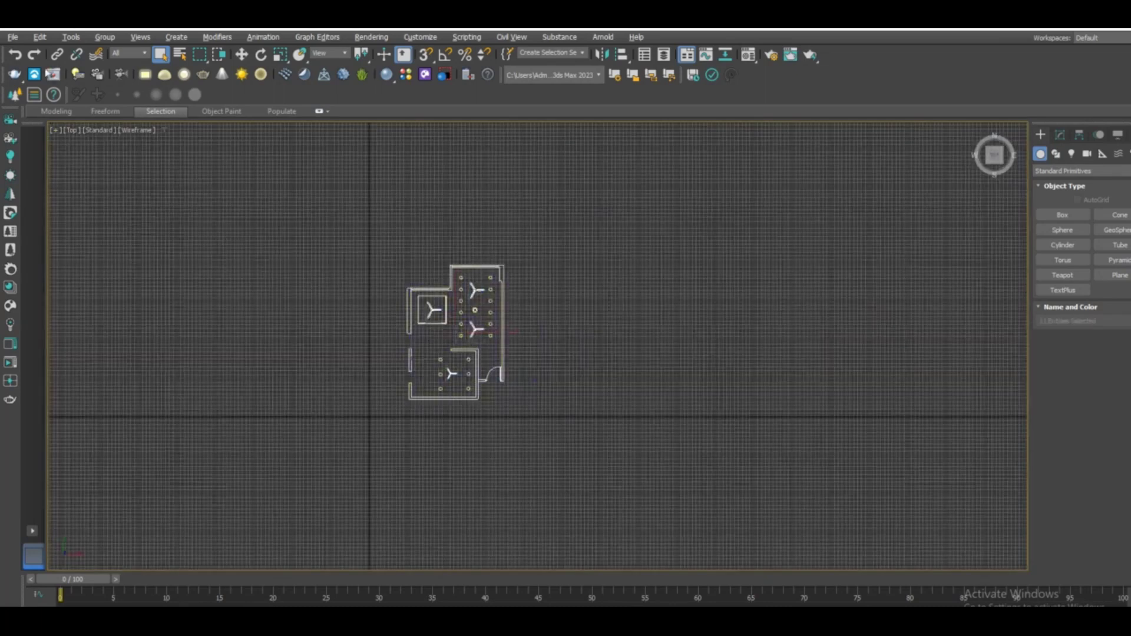
Step: Group the floor plan, frame it in view, and enable snapping for rectangle tracing
key("Return")
middle_click_drag(410, 393, 348, 394)
scroll(357, 420, "up", 6)
left_click(1110, 230)
scroll(454, 320, "down", 3)
scroll(454, 318, "up", 2)
key("s")
scroll(459, 303, "up", 5)
scroll(218, 305, "up", 2)
Step: Trace thin rectangle splines along the floor plan's wall lines
left_click_drag(432, 459, 438, 289)
scroll(436, 353, "down", 2)
scroll(619, 272, "up", 2)
scroll(644, 441, "down", 4)
scroll(630, 310, "up", 3)
scroll(621, 257, "down", 1)
mouse_move(631, 310)
left_mouse_down()
mouse_move(622, 258)
mouse_move(581, 214)
left_mouse_up()
scroll(621, 258, "up", 2)
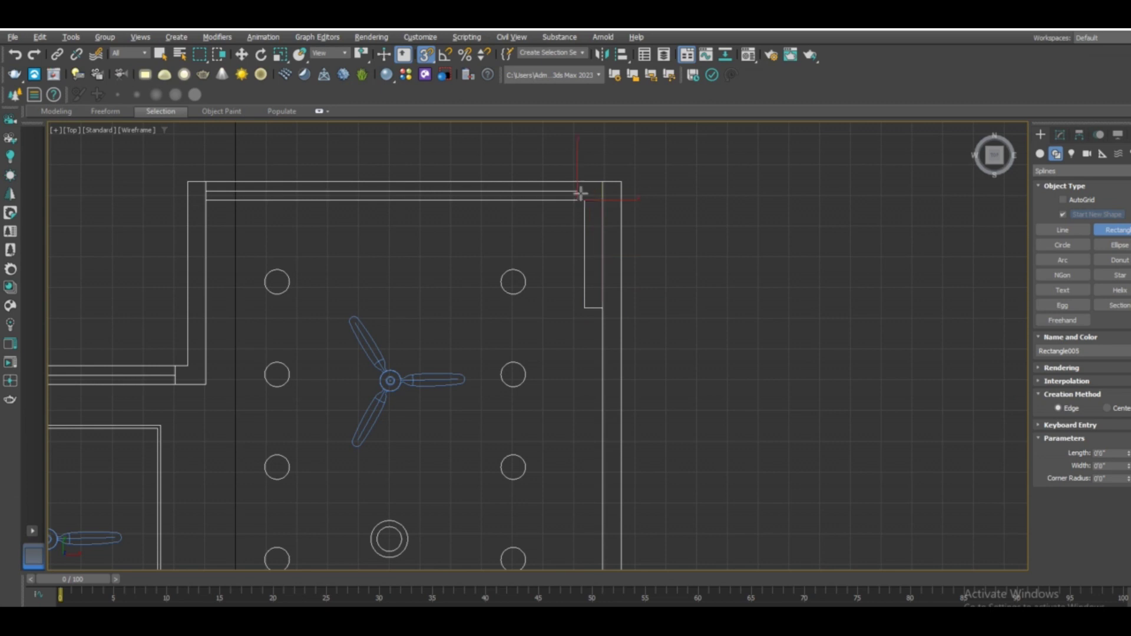
scroll(208, 383, "up", 2)
middle_click_drag(207, 382, 441, 263)
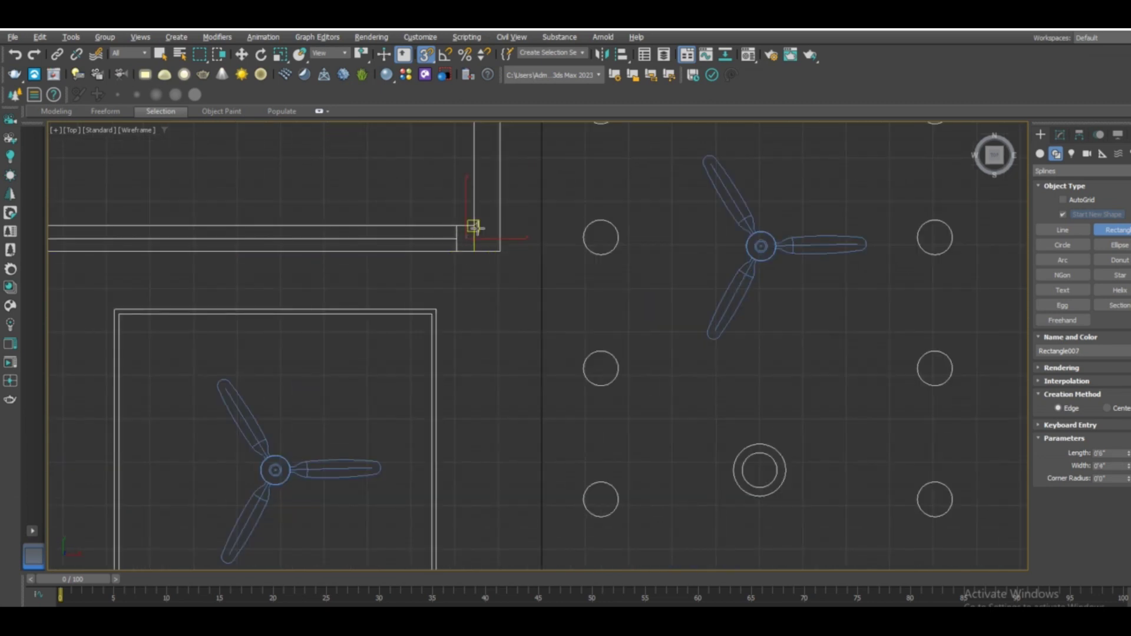
scroll(474, 228, "down", 5)
Step: Isolate the traced wall shapes in Perspective view and bring up the modifier list
key("w")
key("alt+q")
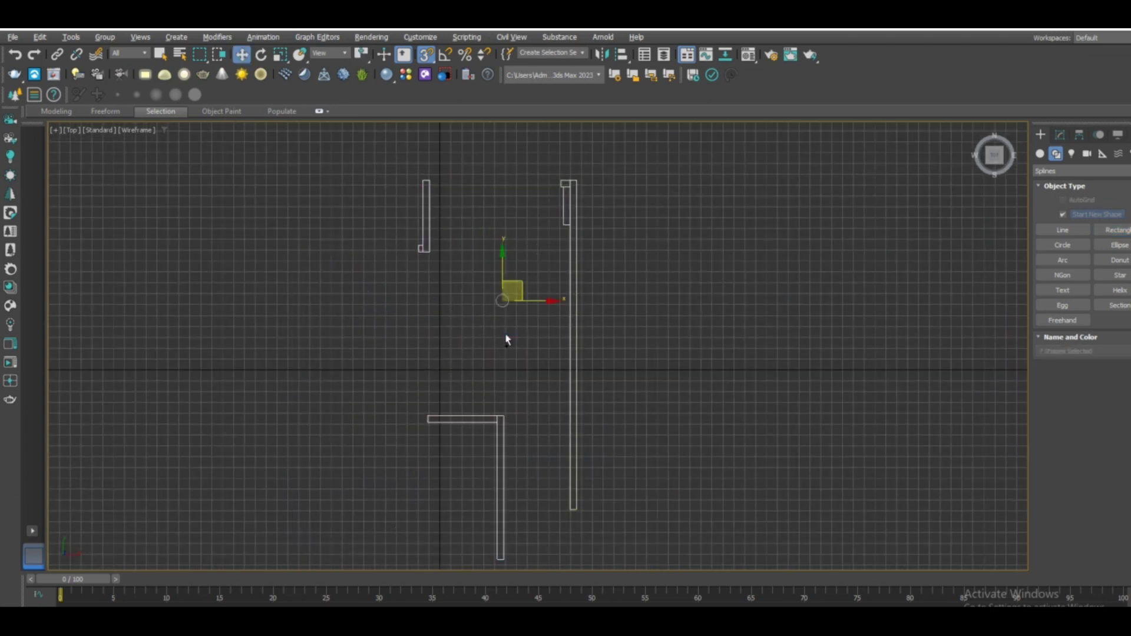
key("p")
left_click(1064, 140)
left_click(1081, 171)
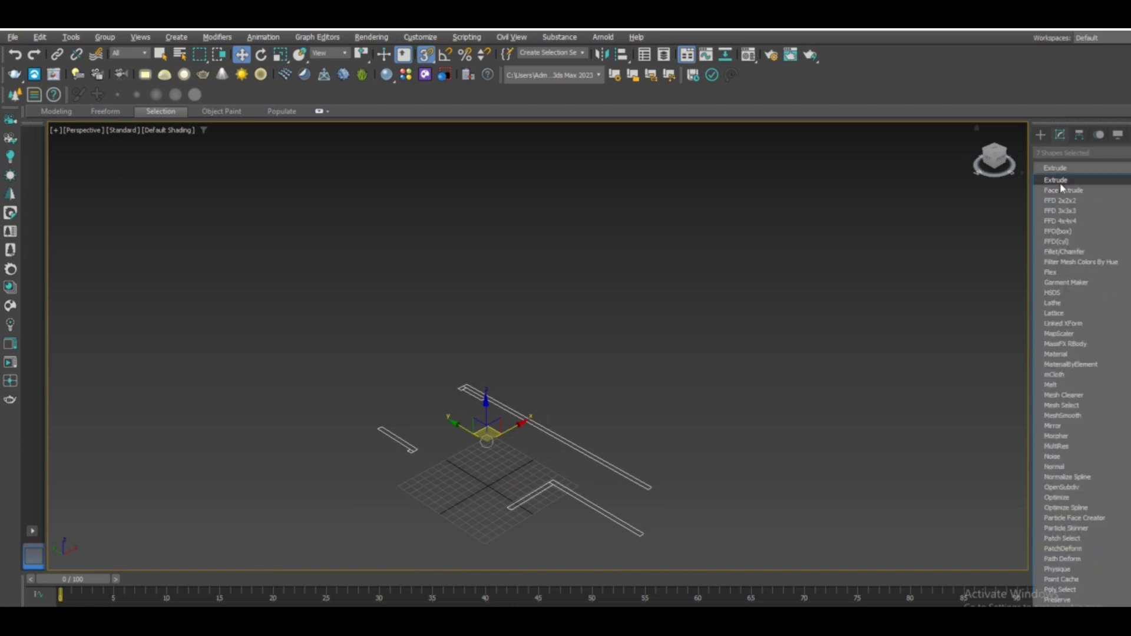
Step: Extrude the traced wall shapes to 10' and unhide the floor plan
left_click(1060, 277)
right_click(698, 300)
left_click(731, 294)
type("10'")
key("Return")
right_click(627, 383)
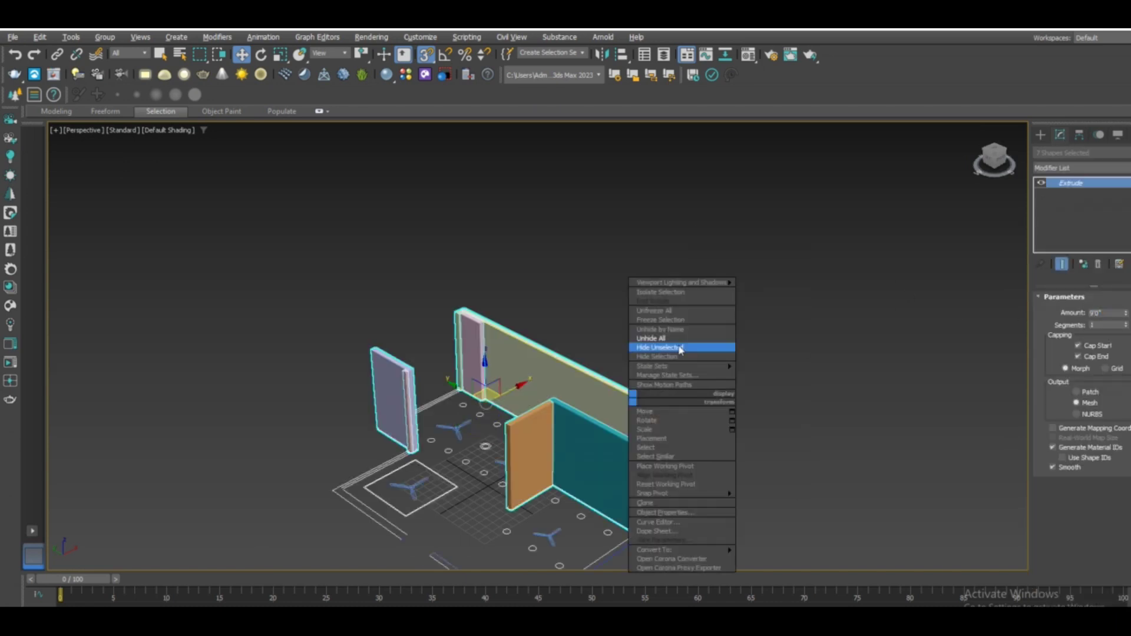
left_click(682, 349)
Step: Draw two small rectangles at the wall corner and extrude each into a box
key("shift+w")
mouse_move(733, 437)
middle_mouse_down("alt")
mouse_move(720, 455)
mouse_move(475, 265)
middle_mouse_up("alt")
scroll(474, 265, "up", 5)
mouse_move(462, 245)
left_mouse_down()
mouse_move(537, 266)
mouse_move(515, 241)
left_mouse_up()
left_click(1059, 134)
left_click(1063, 168)
left_click(1040, 134)
scroll(540, 430, "down", 5)
left_click(1059, 135)
left_click(1063, 168)
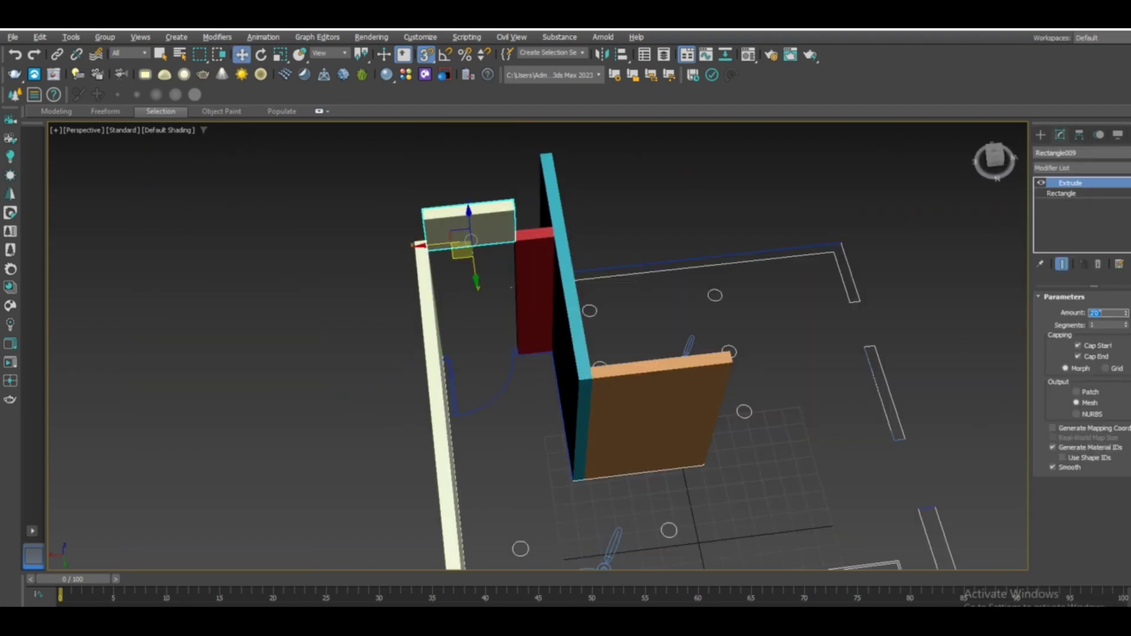
Step: Select the cream header block above the door opening
key("w")
middle_click_drag(574, 387, 530, 315, "alt")
left_click(543, 348)
scroll(521, 267, "up", 3)
scroll(520, 266, "down", 4)
scroll(517, 277, "down", 2)
Step: Draw a cyan wall strip box and Shift-copy it up to the back wall
left_click(1040, 134)
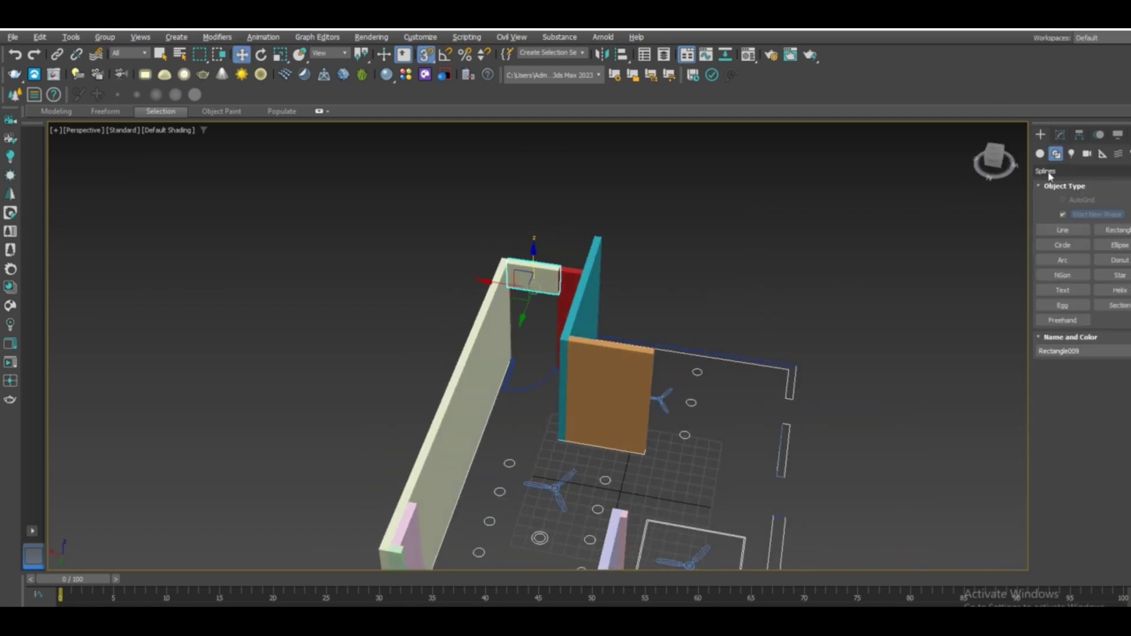
left_click(1062, 214)
left_click_drag(510, 297, 533, 318)
left_click(533, 330)
scroll(391, 434, "down", 5)
middle_click_drag(391, 434, 565, 393, "alt")
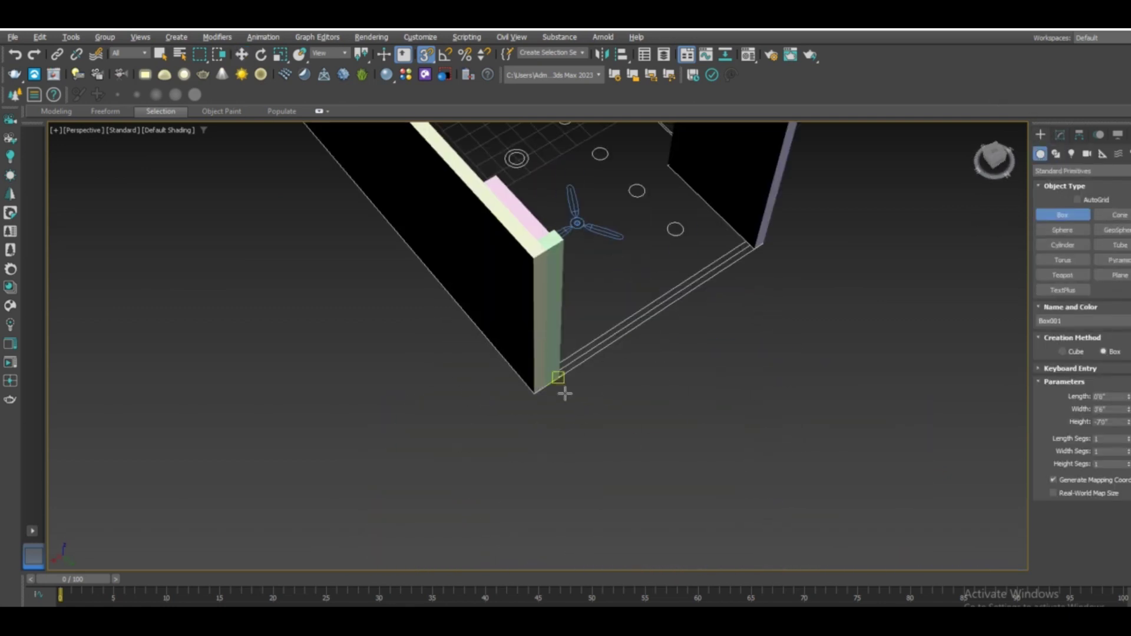
left_click(683, 389)
key("w")
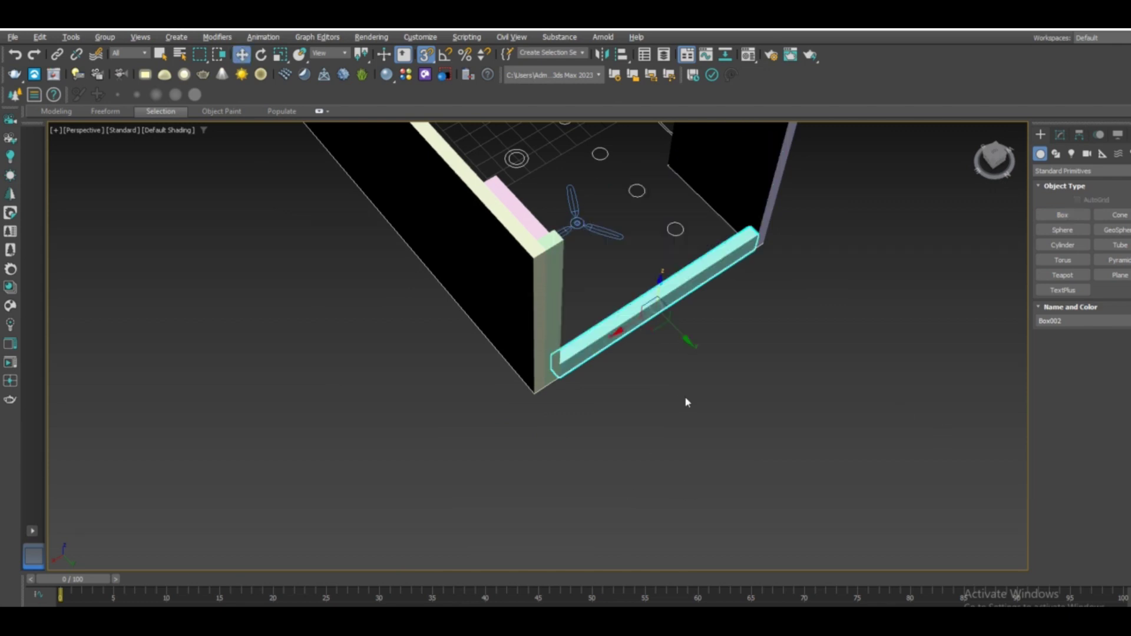
left_click_drag(592, 258, 565, 226, "shift")
left_click(581, 389)
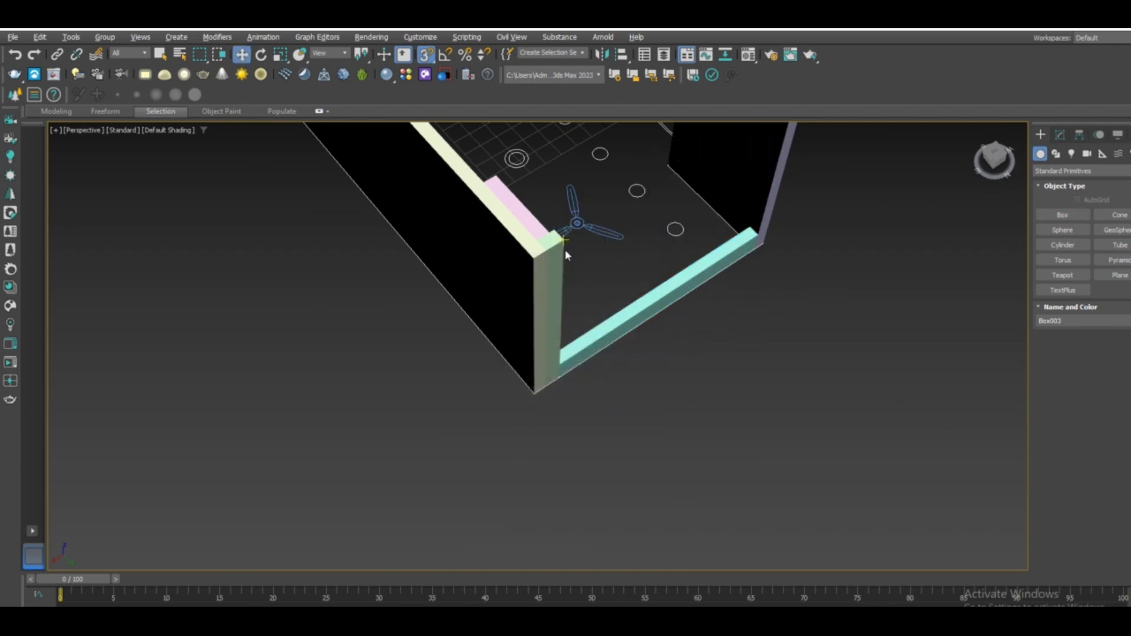
Step: Orbit to view the whole room from above and cancel an unfinished box
key("shift+w")
scroll(598, 329, "down", 3)
middle_click_drag(598, 328, 544, 458, "alt")
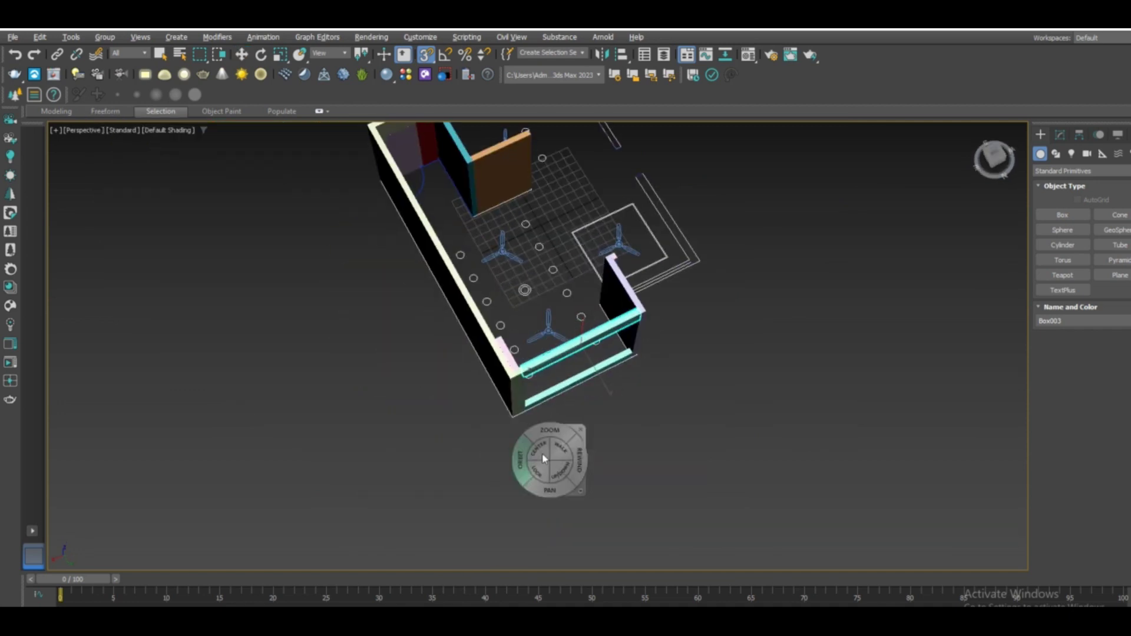
key("Escape")
middle_click_drag(758, 358, 586, 412, "alt")
scroll(586, 412, "up", 3)
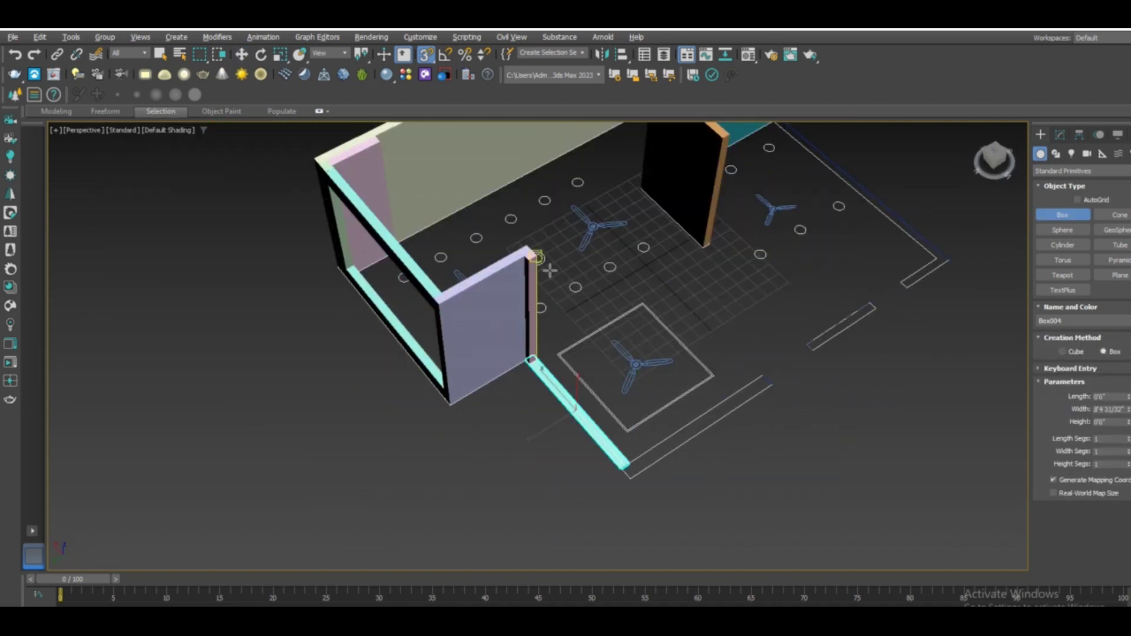
right_click(628, 452)
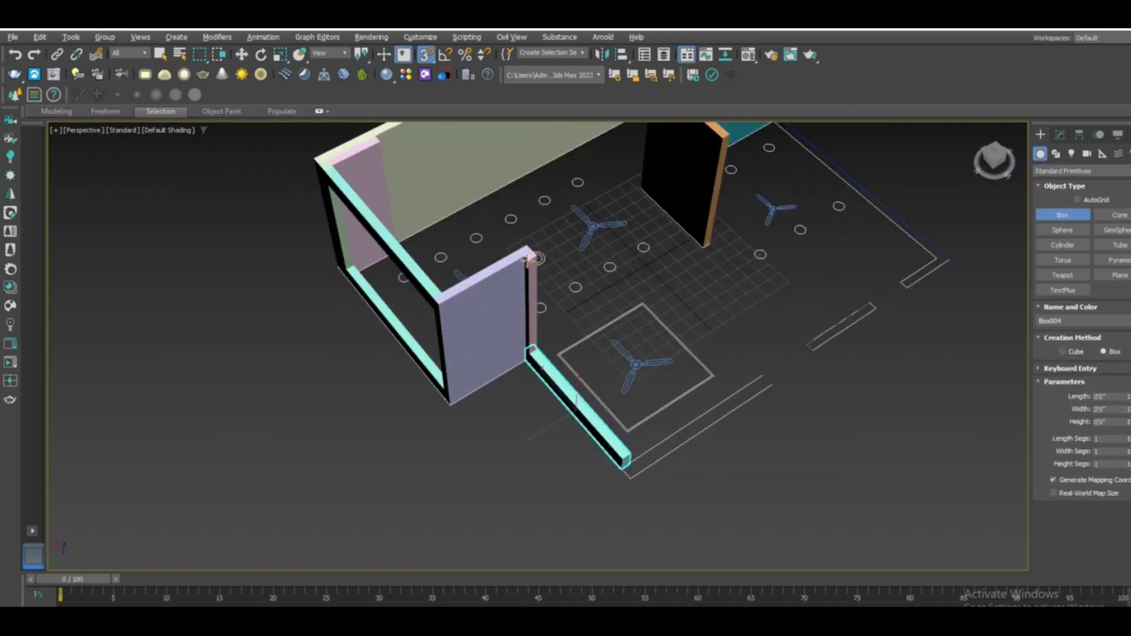
scroll(530, 259, "up", 3)
Step: Draw a thin peach box from the wall-top corner and a wall box from the cyan wall end
left_click_drag(518, 253, 685, 548)
scroll(685, 548, "down", 2)
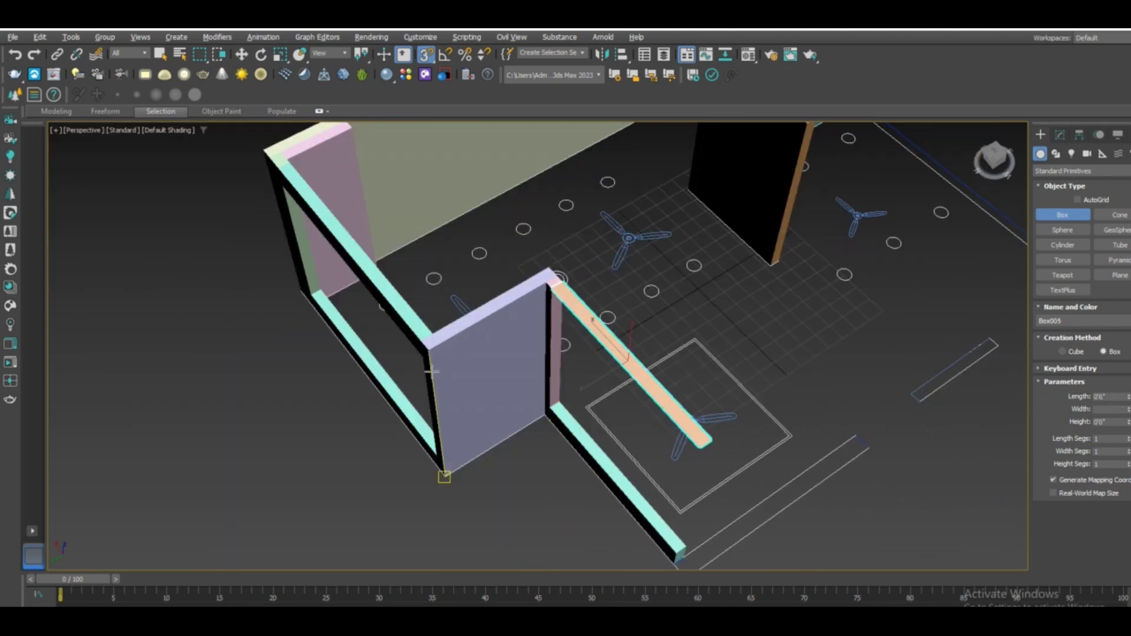
scroll(589, 501, "up", 5)
left_click_drag(530, 515, 824, 344)
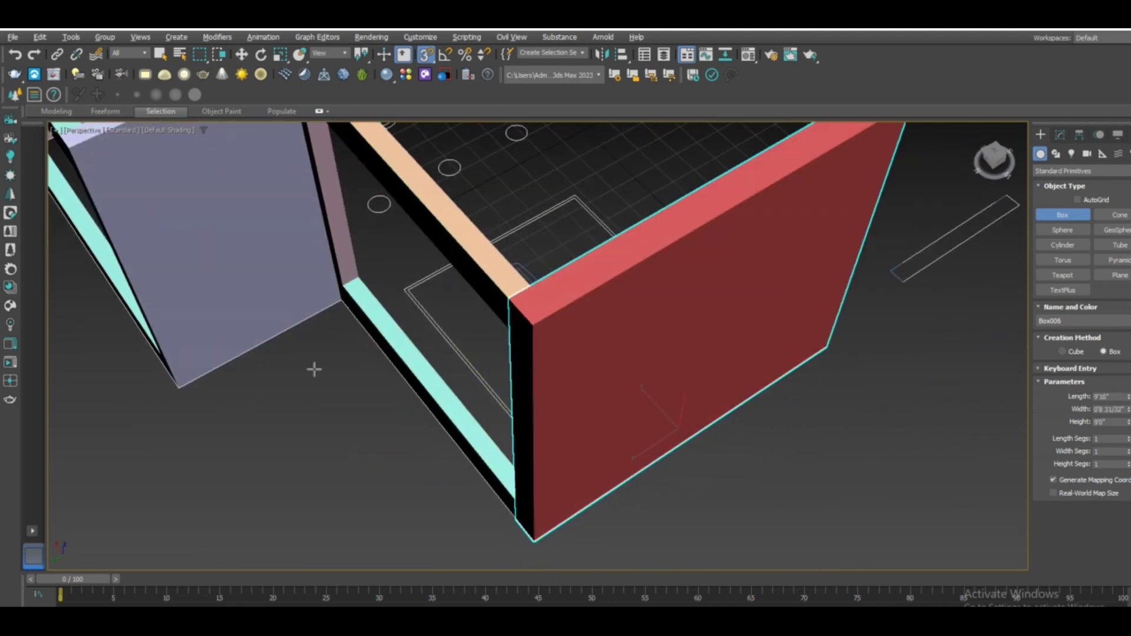
scroll(313, 369, "down", 5)
scroll(631, 378, "up", 3)
left_click(878, 421)
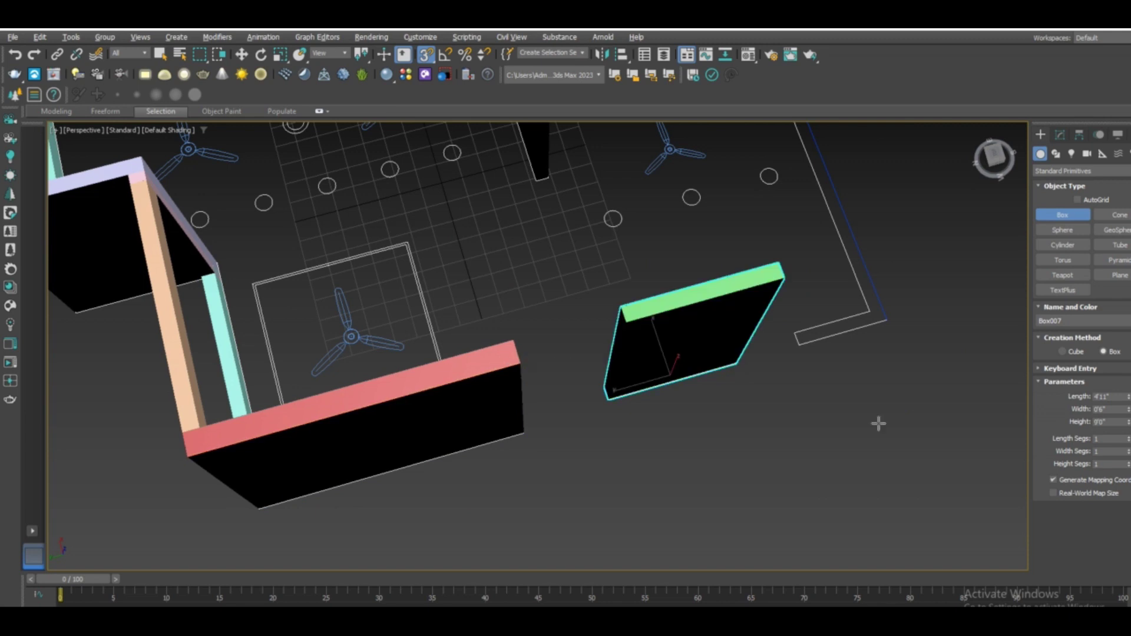
Step: Add a 9'0" wall box along the wall and fill the gap between the magenta and green walls
middle_click_drag(822, 335, 504, 428)
mouse_move(366, 392)
middle_mouse_down("alt")
mouse_move(562, 471)
mouse_move(356, 457)
middle_mouse_up("alt")
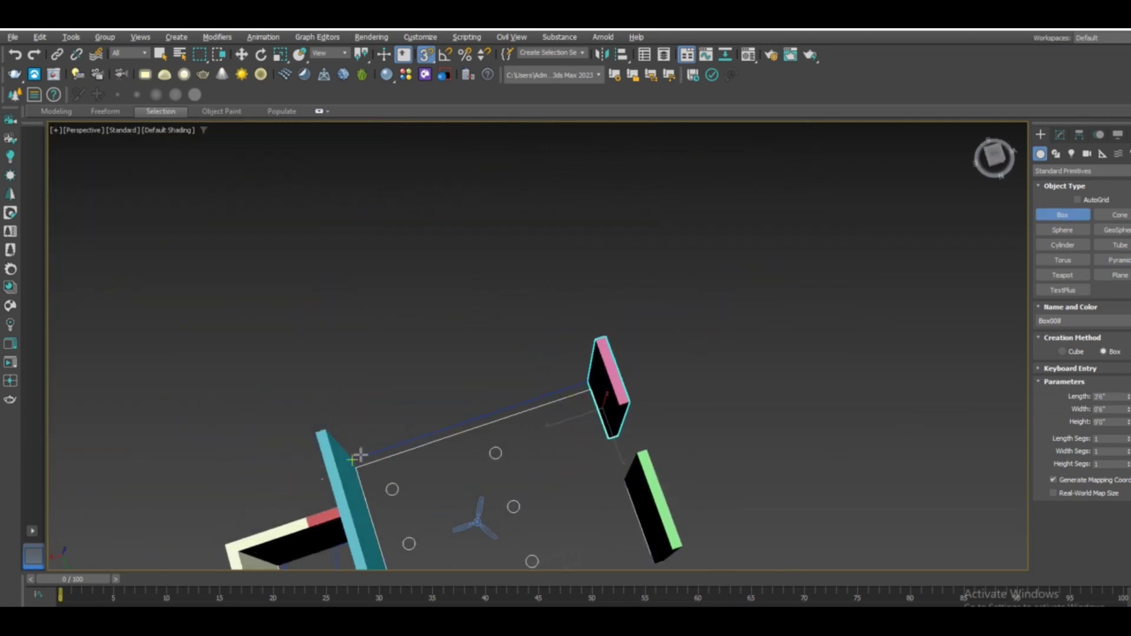
scroll(331, 457, "up", 5)
left_click_drag(305, 391, 861, 369)
scroll(861, 369, "down", 3)
left_click(888, 189)
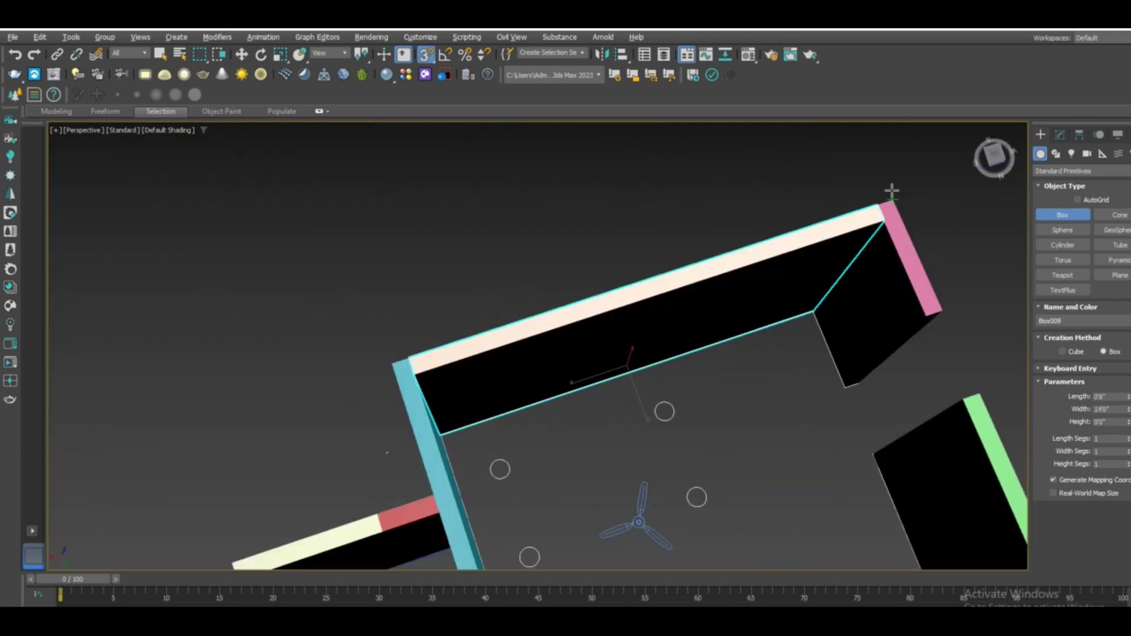
scroll(707, 294, "down", 3)
scroll(543, 222, "up", 3)
left_click_drag(543, 222, 580, 239)
scroll(580, 239, "down", 3)
scroll(452, 412, "up", 3)
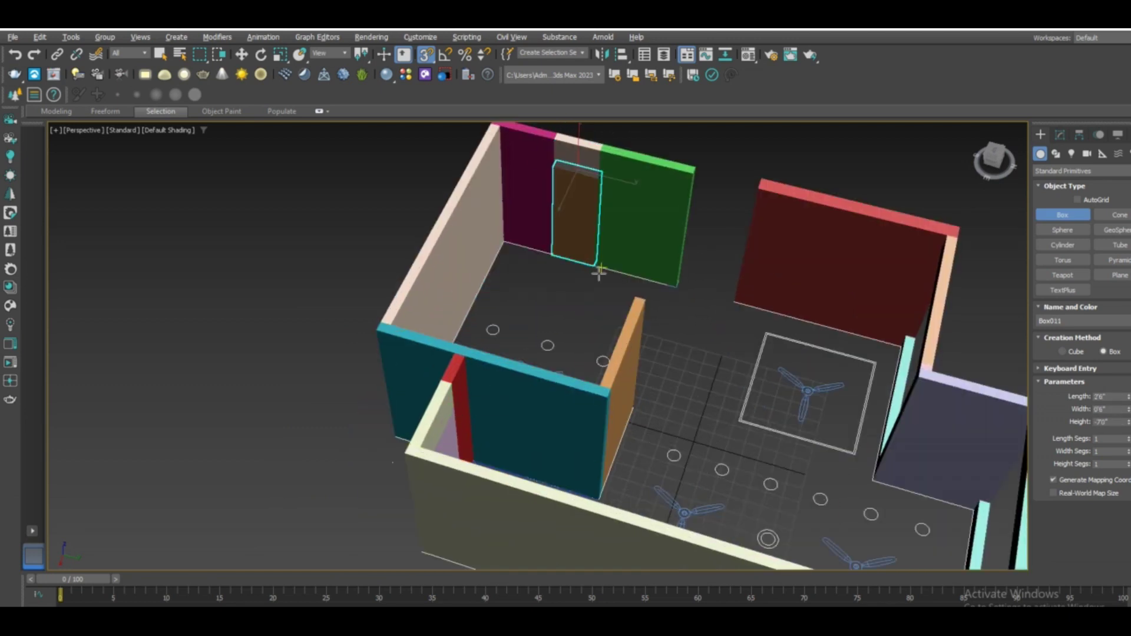
Step: Stop creating boxes, orbit around the room, and bring up Box014's context options
scroll(733, 312, "down", 4)
mouse_move(497, 435)
middle_mouse_down("alt")
mouse_move(706, 399)
mouse_move(496, 300)
mouse_move(835, 285)
middle_mouse_up("alt")
right_click(497, 300)
scroll(496, 301, "up", 4)
scroll(538, 434, "down", 3)
mouse_move(538, 434)
middle_mouse_down("alt")
mouse_move(618, 342)
mouse_move(907, 369)
mouse_move(631, 382)
mouse_move(648, 424)
mouse_move(578, 375)
middle_mouse_up("alt")
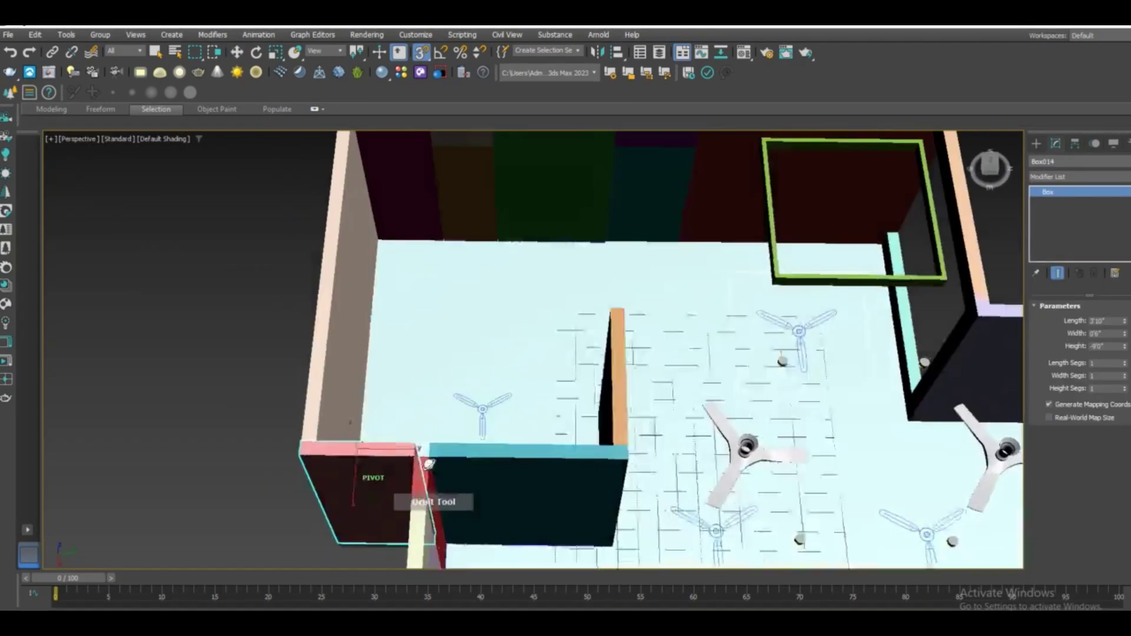
scroll(429, 464, "down", 3)
right_click(524, 354)
Step: Convert Box014 to Editable Poly and clone it into a row of thin slats
left_click(670, 500)
key("1")
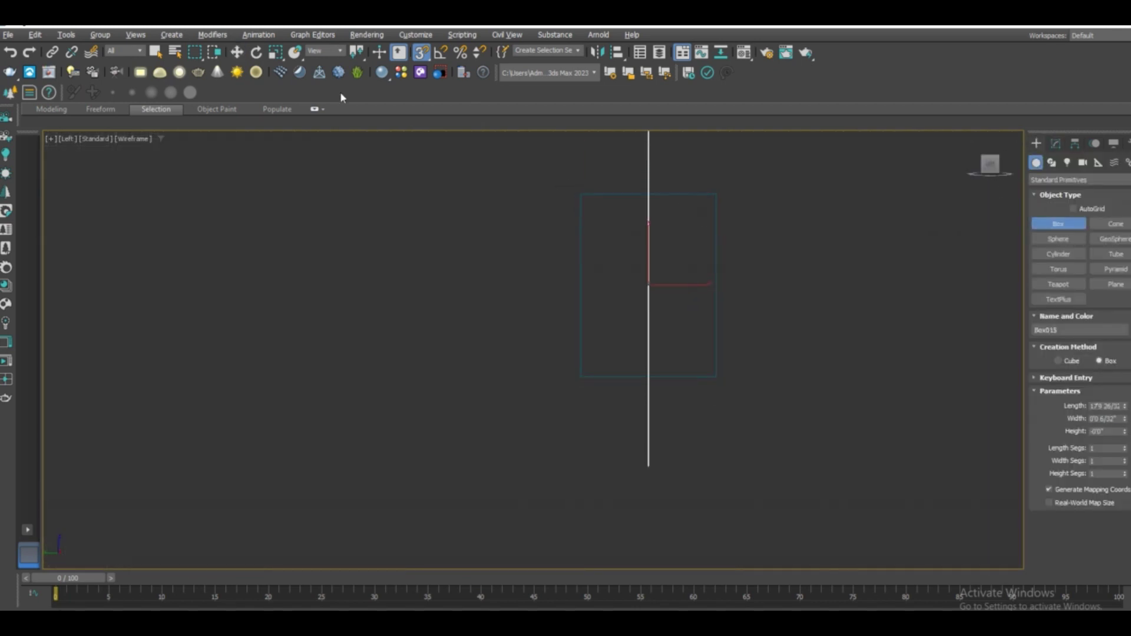
key("w")
key("s")
left_click_drag(656, 291, 686, 286, "shift")
key("Return")
key("Return")
Step: Delete the extra fifth slat, add a shifted copy, and make a 45° rotated copy
key("Delete")
key("ctrl+a")
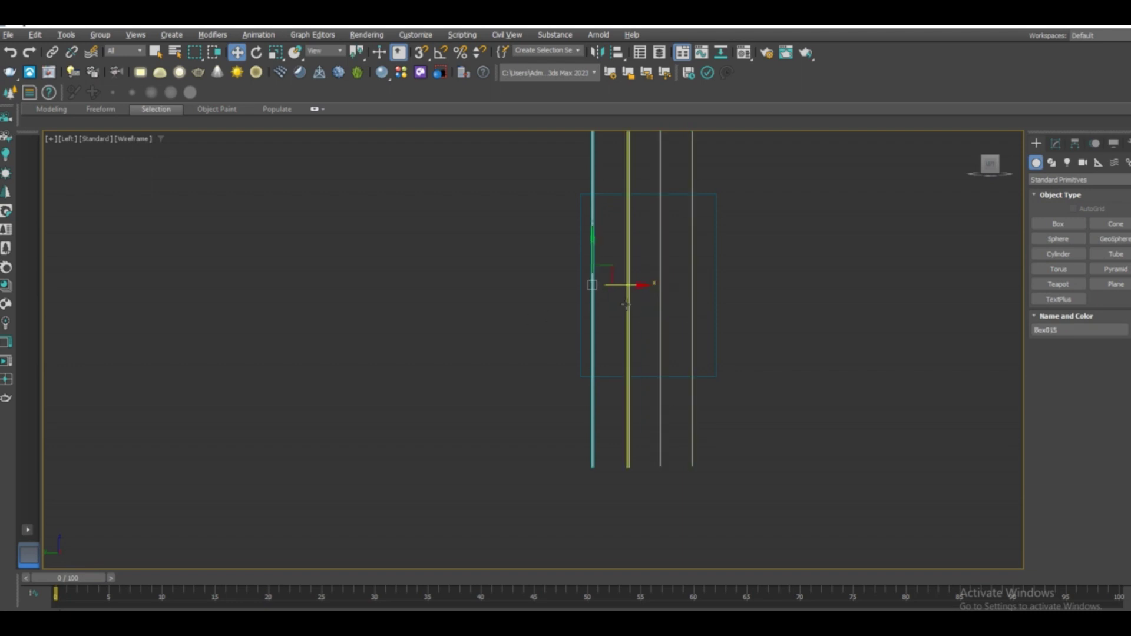
left_click_drag(737, 292, 714, 292, "shift")
left_click(575, 386)
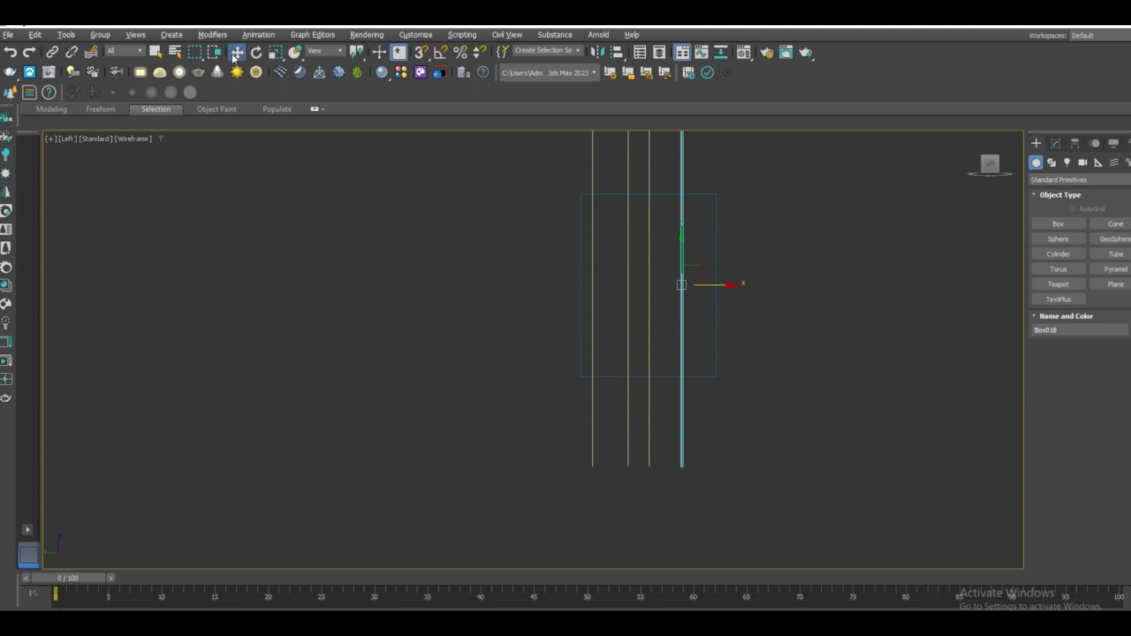
left_click_drag(661, 325, 707, 277, "shift")
Step: Confirm the 45° diagonal copy and reposition it across the slats
left_click(569, 384)
key("w")
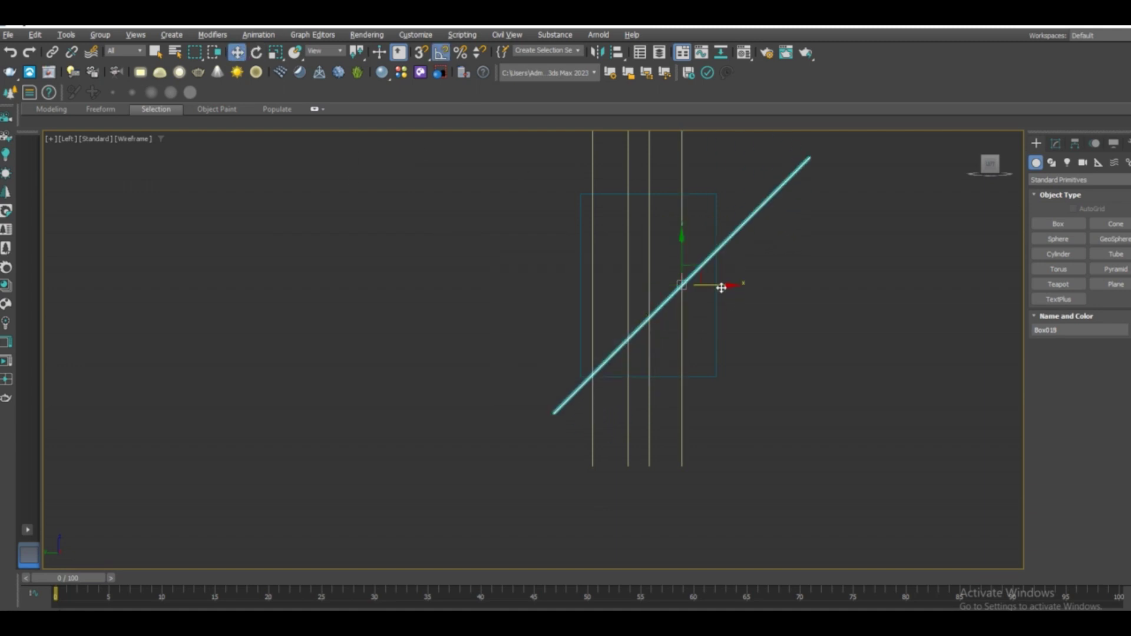
left_click_drag(460, 287, 595, 297)
key("s")
scroll(595, 297, "up", 2)
scroll(546, 414, "down", 3)
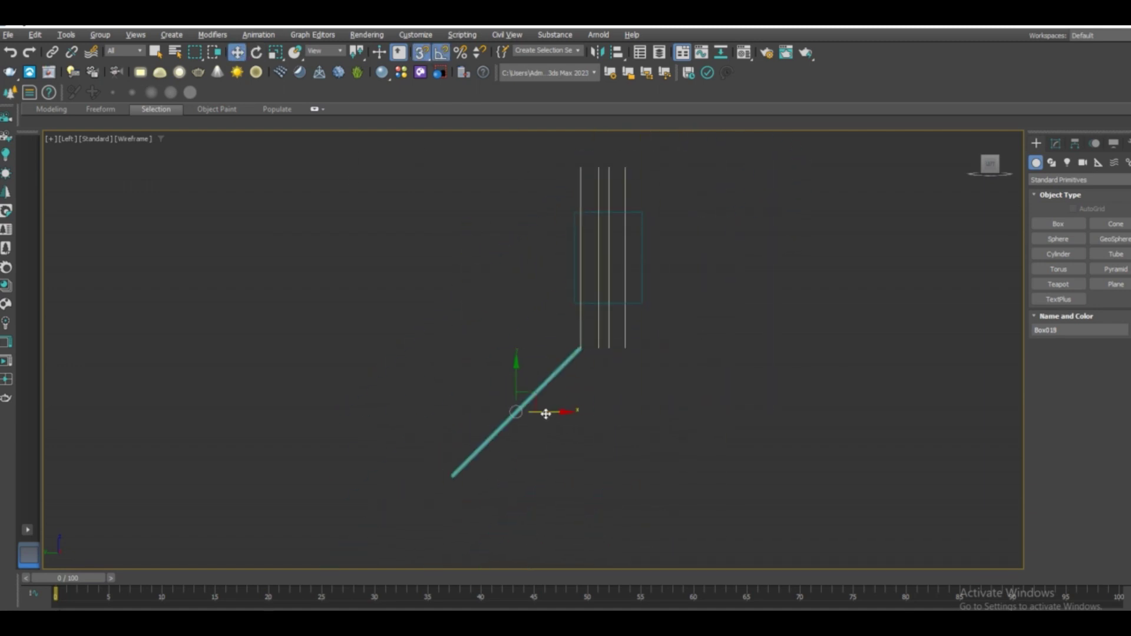
key("s")
scroll(509, 463, "down", 3)
left_click_drag(459, 505, 460, 372)
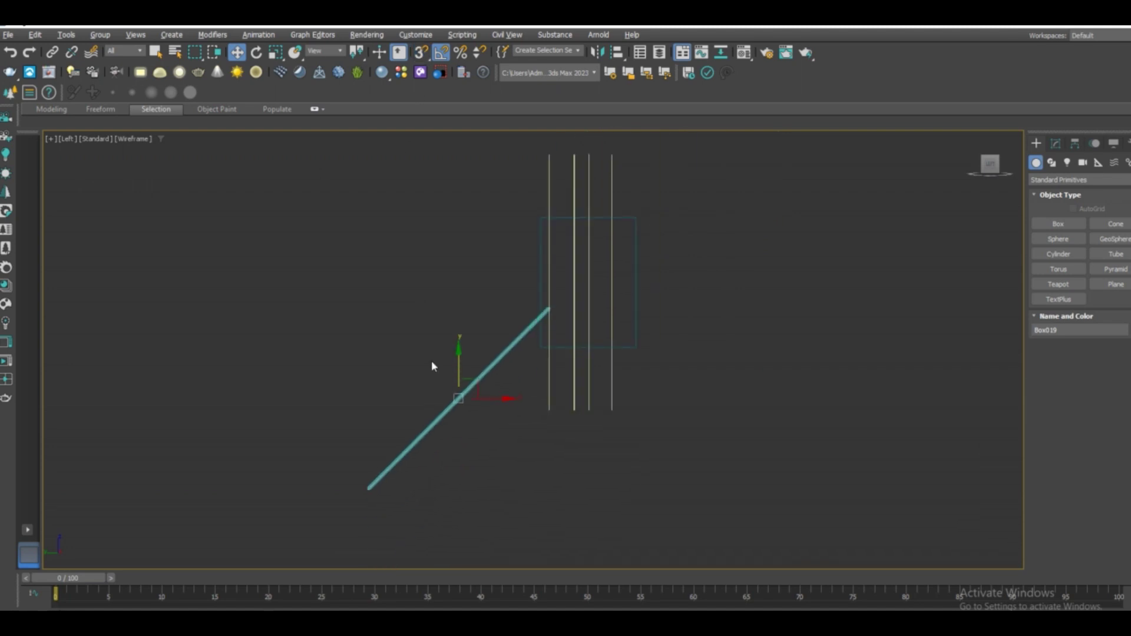
key("w")
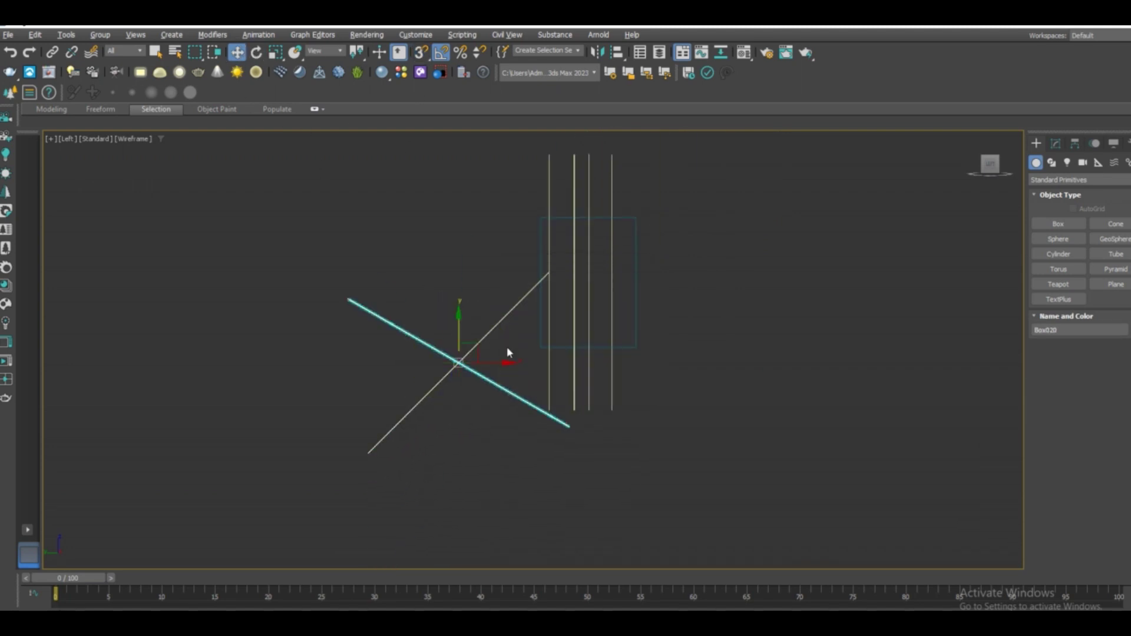
scroll(549, 449, "up", 2)
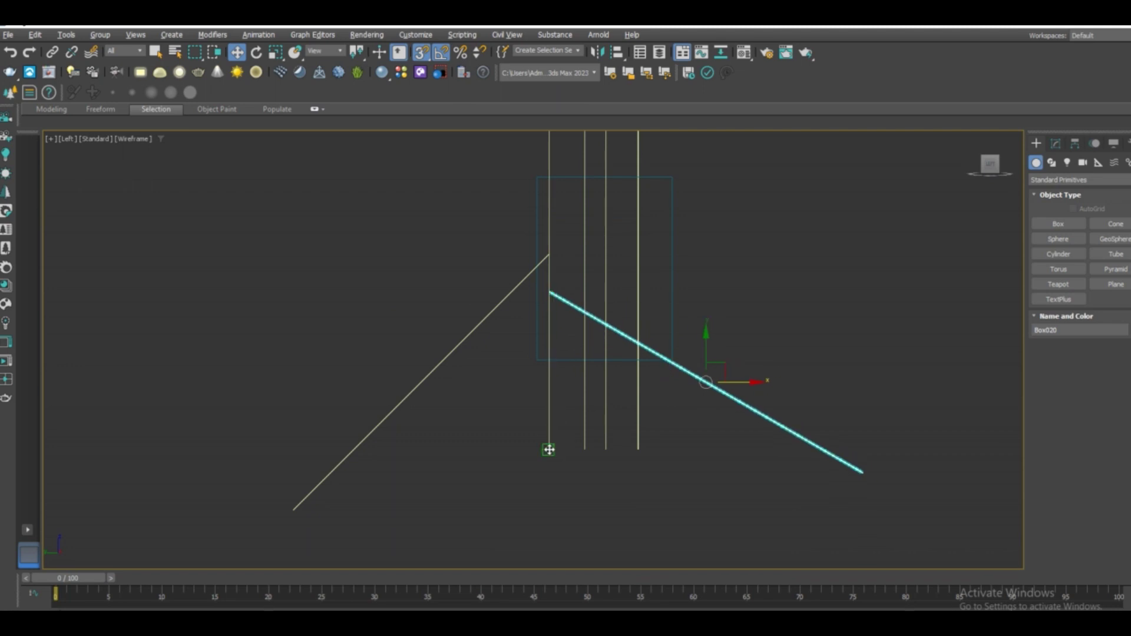
Step: Draw tall strip boxes through Box023 in the side view
left_click(1057, 223)
left_click_drag(550, 318, 626, 477)
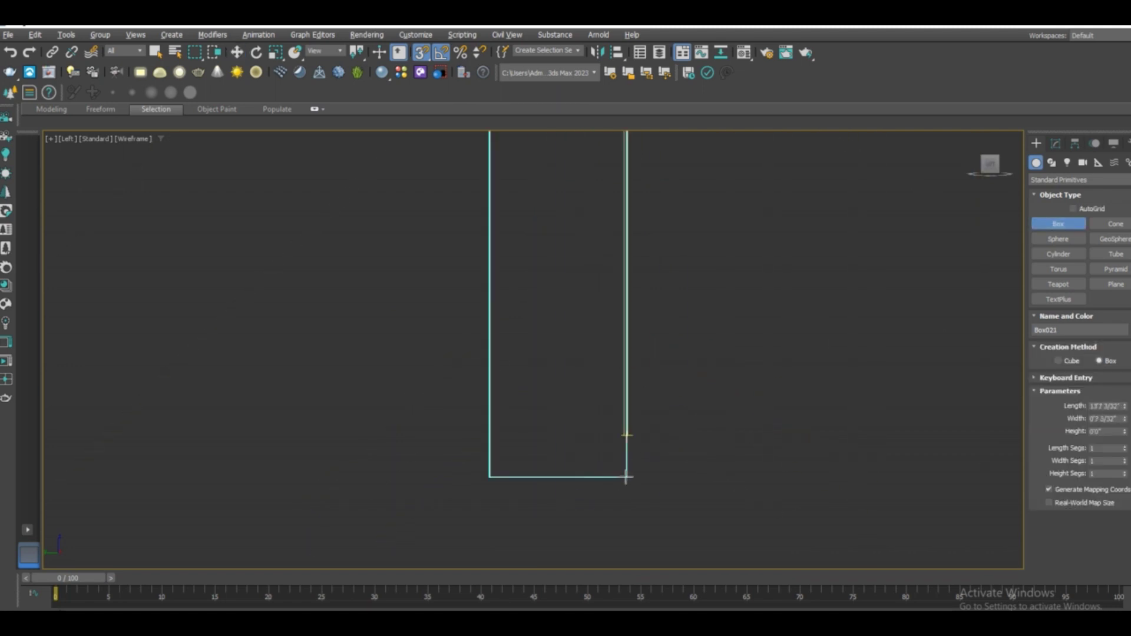
left_click(638, 440)
left_click_drag(492, 565, 573, 151)
scroll(601, 183, "up", 2)
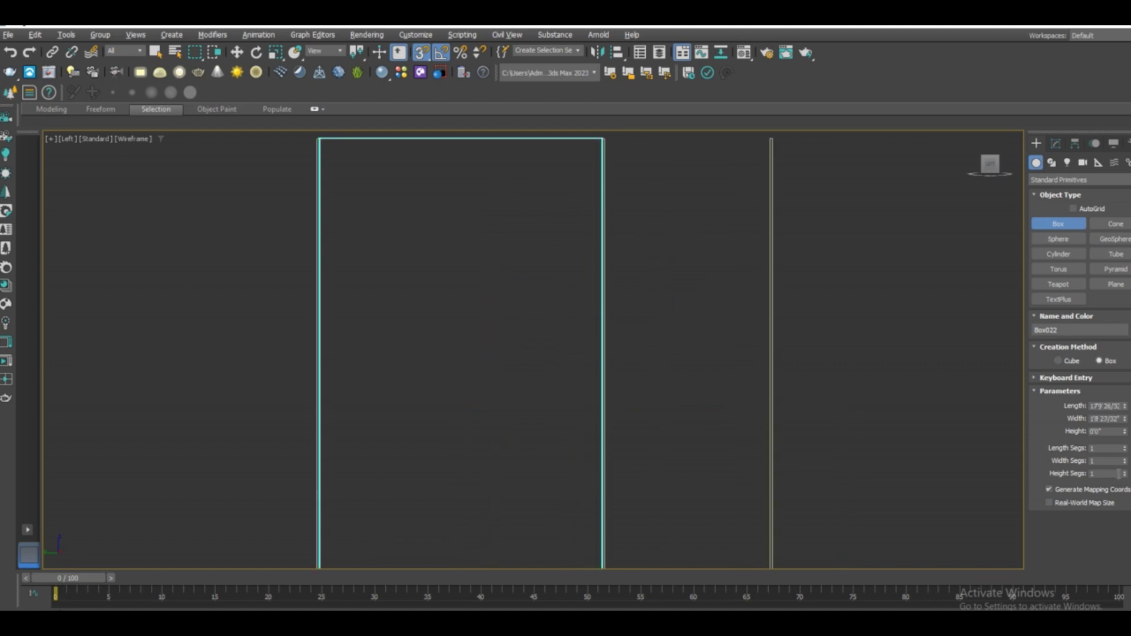
left_click(982, 445)
middle_click_drag(981, 445, 589, 413)
scroll(589, 412, "down", 2)
left_click_drag(542, 177, 261, 429)
left_click(261, 428)
Step: Draw Box024, Box025 and begin sizing Box026 as further tall panel strips
scroll(515, 530, "down", 2)
scroll(514, 530, "up", 3)
left_click_drag(397, 565, 631, 182)
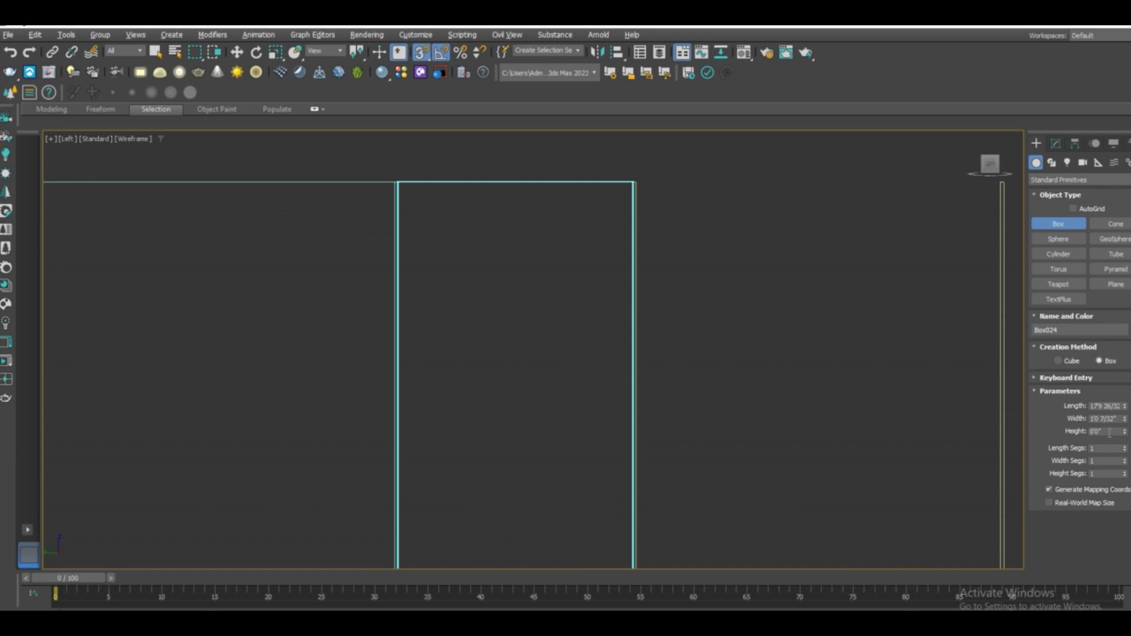
left_click(634, 193)
scroll(634, 193, "down", 3)
left_click_drag(638, 232, 661, 437)
scroll(661, 437, "up", 3)
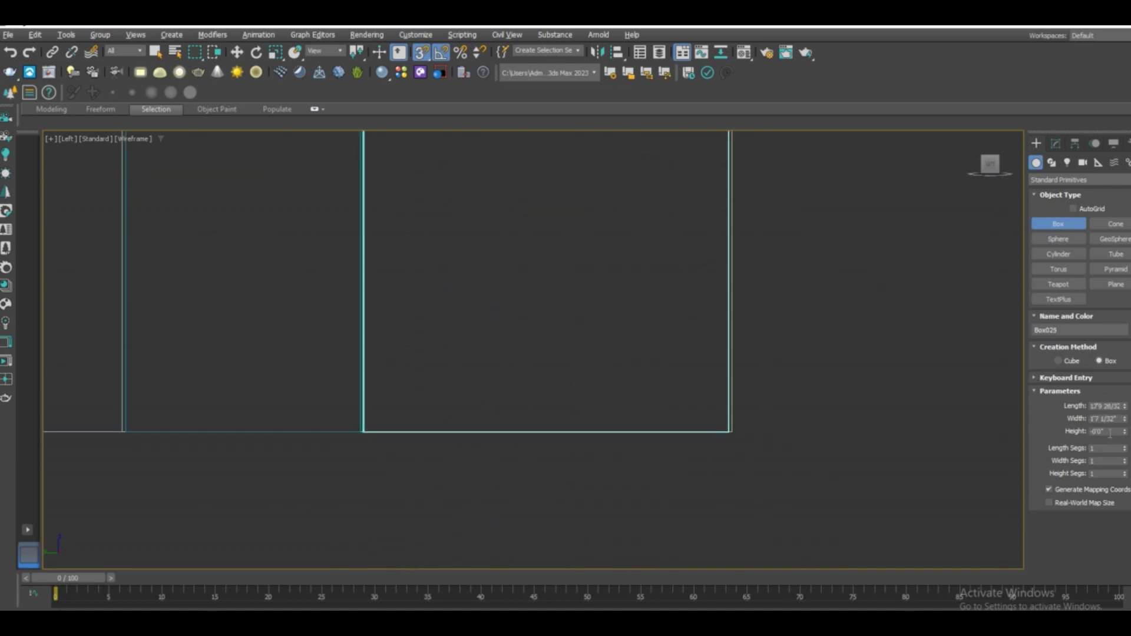
scroll(732, 501, "down", 3)
left_click_drag(732, 501, 684, 354)
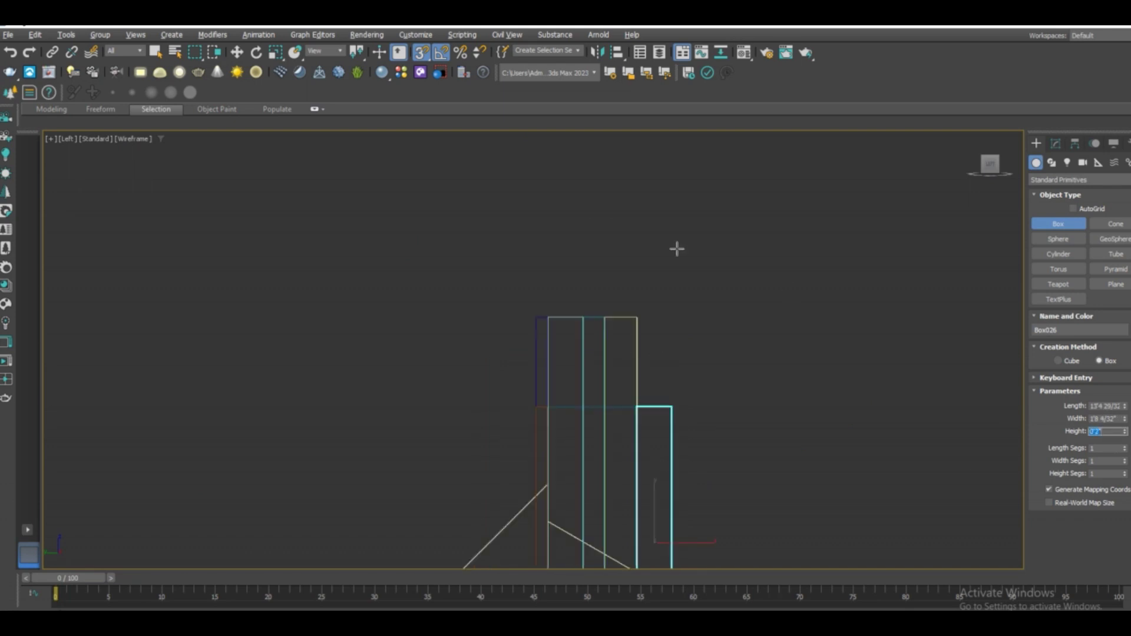
Step: Switch to the shaded Perspective view and orbit around the striped panel
key("p")
key("w")
mouse_move(630, 290)
middle_mouse_down("alt")
mouse_move(588, 305)
mouse_move(855, 381)
middle_mouse_up("alt")
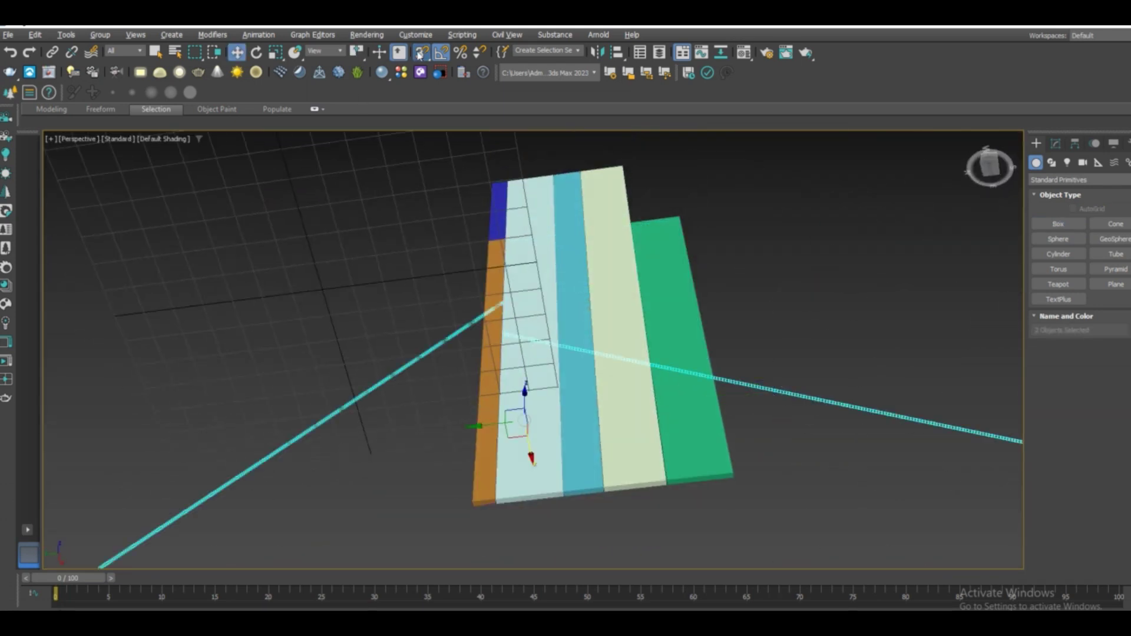
scroll(507, 330, "down", 3)
middle_click_drag(507, 330, 530, 248, "alt")
Step: Select the strip Box025 and orbit back to face the board's front
left_click(570, 290)
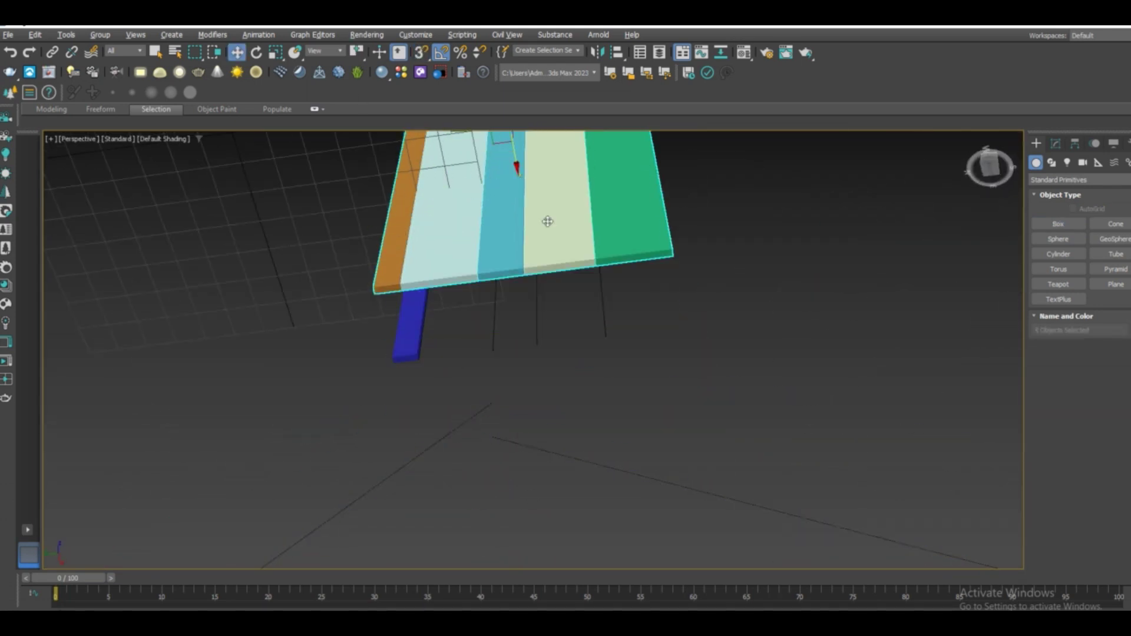
mouse_move(518, 378)
middle_mouse_down("alt")
mouse_move(527, 189)
mouse_move(601, 323)
mouse_move(677, 292)
mouse_move(589, 321)
middle_mouse_up("alt")
right_click(589, 321)
left_click(628, 277)
mouse_move(668, 285)
middle_mouse_down("alt")
mouse_move(589, 330)
mouse_move(551, 220)
middle_mouse_up("alt")
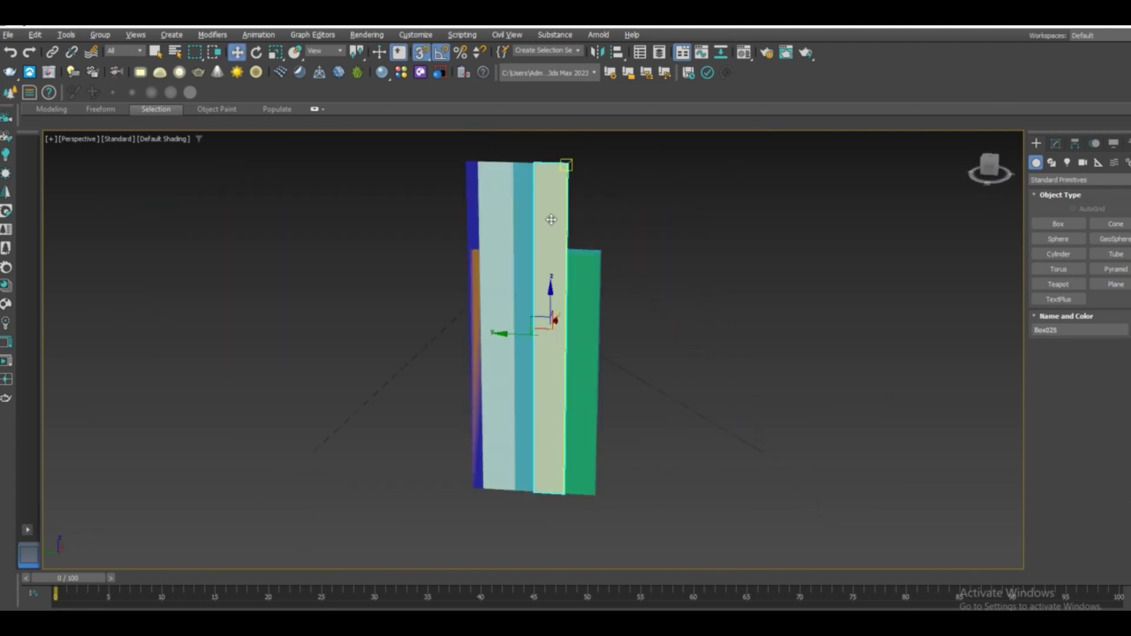
Step: Convert the strip to Editable Poly and enter sub-object editing to level its top
right_click(550, 219)
left_click(1004, 322)
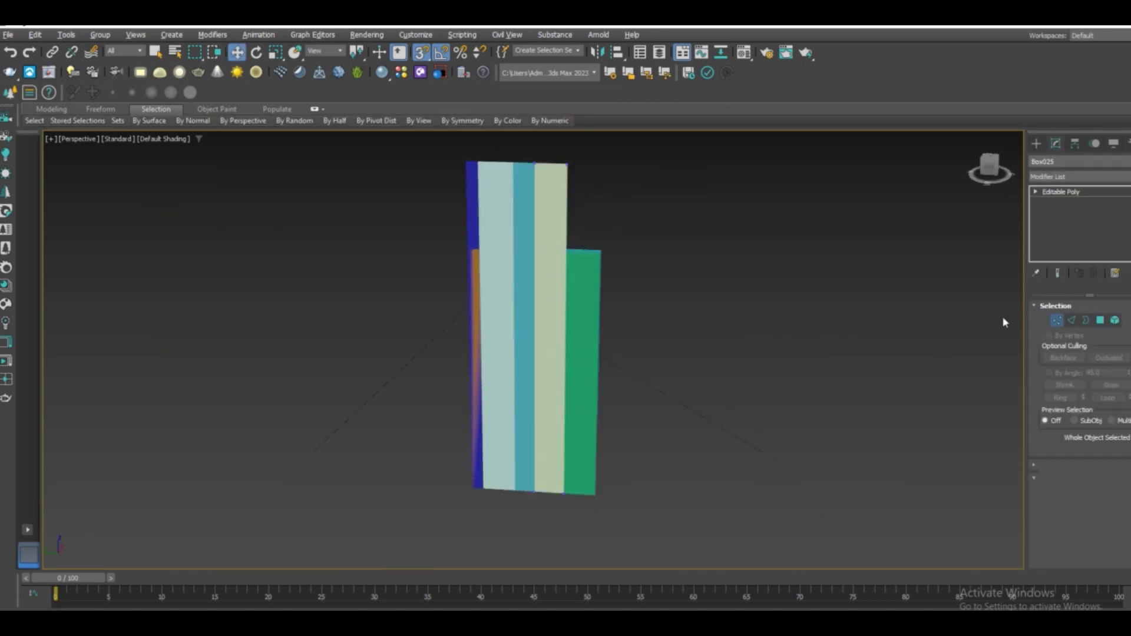
left_click(1071, 320)
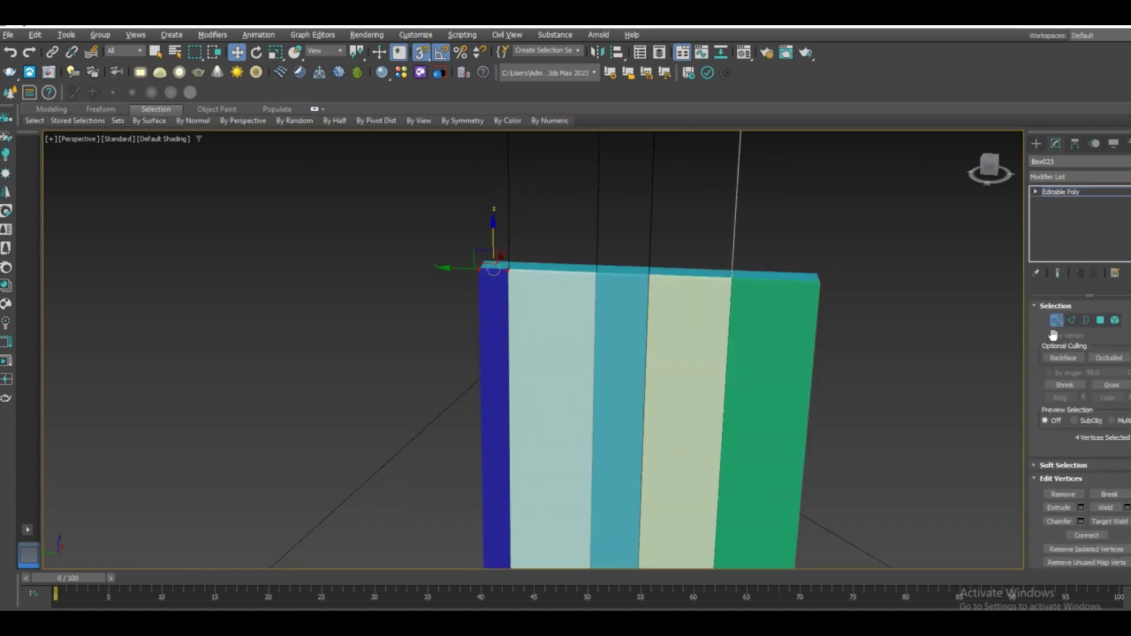
Step: In the Left view, Shift+Move the lower diagonal beam upward to clone it
key("l")
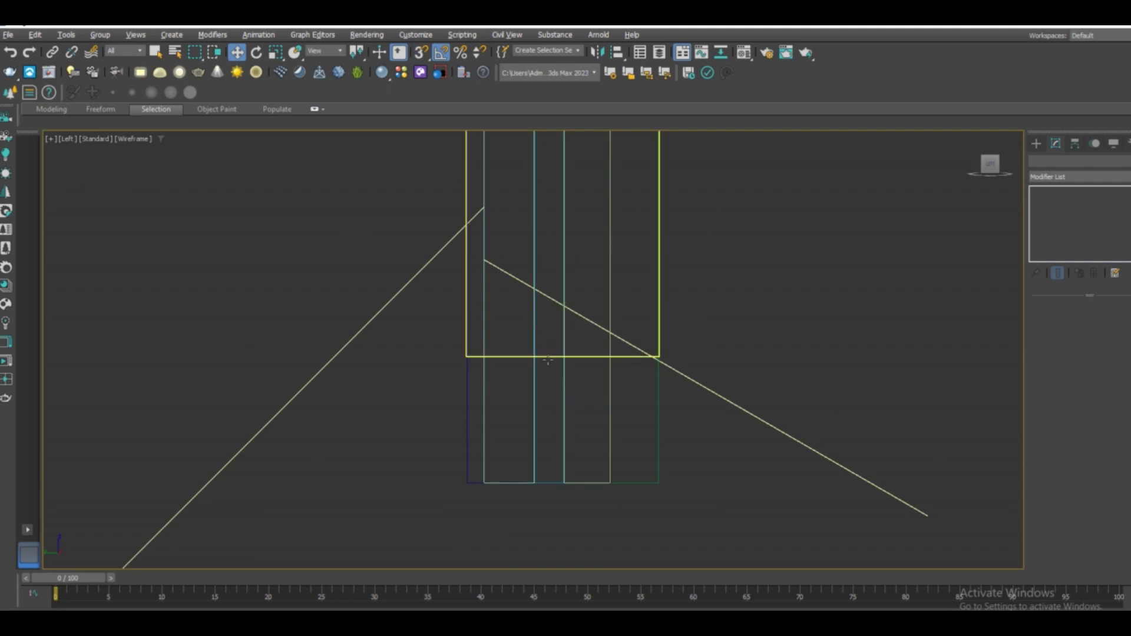
left_click(523, 375)
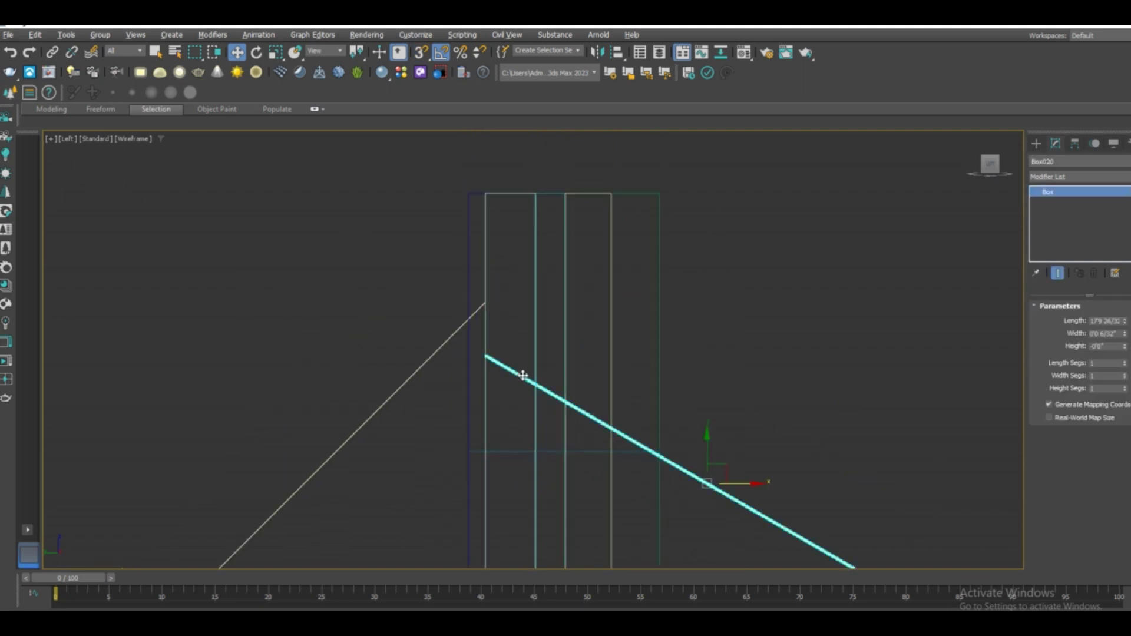
mouse_move(421, 483)
left_mouse_down("shift")
mouse_move(422, 432)
mouse_move(383, 454)
left_mouse_up("shift")
left_click(575, 386)
left_click(576, 386)
Step: Place the new beam copy higher on the panel and select all five diagonal beams
left_click_drag(708, 454, 707, 340, "shift")
left_click(575, 386)
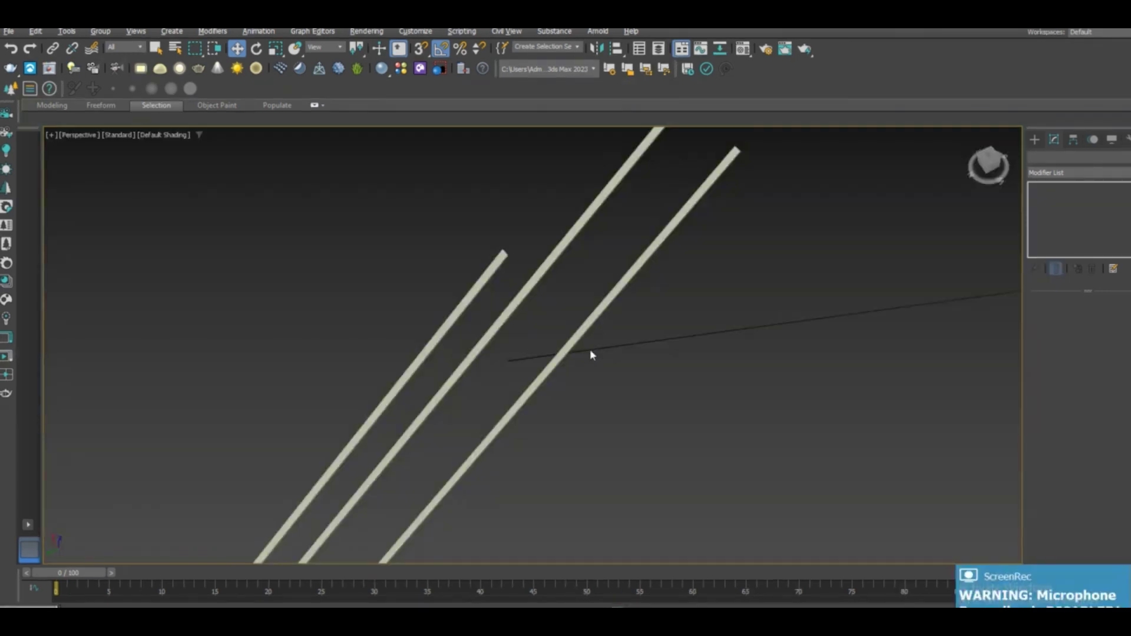
left_click(590, 352)
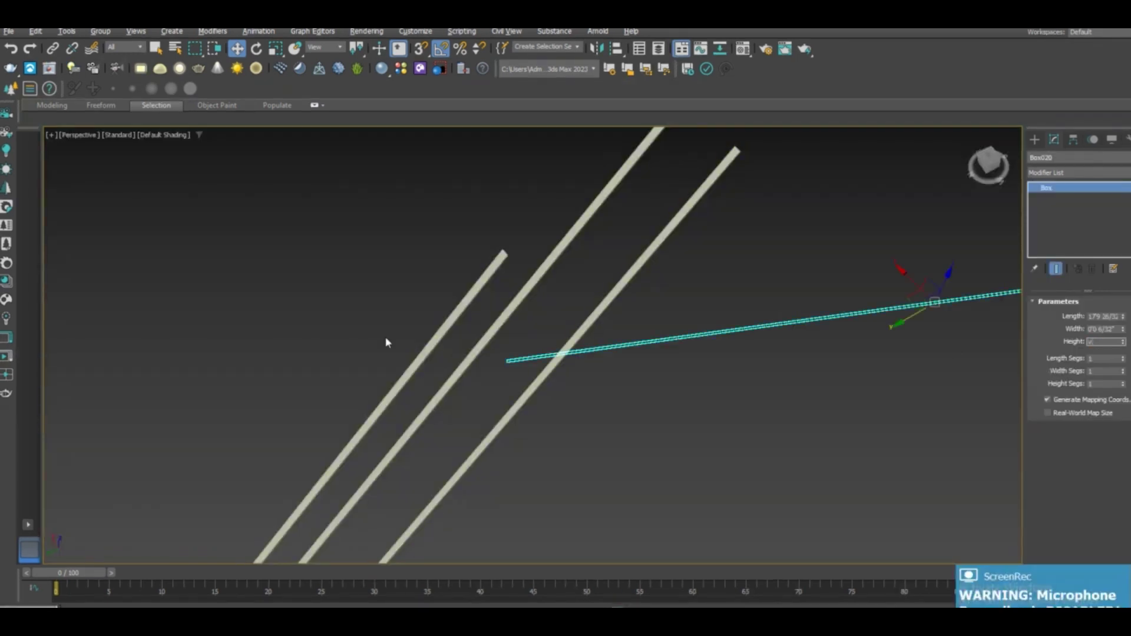
left_click(321, 373)
scroll(750, 396, "down", 3)
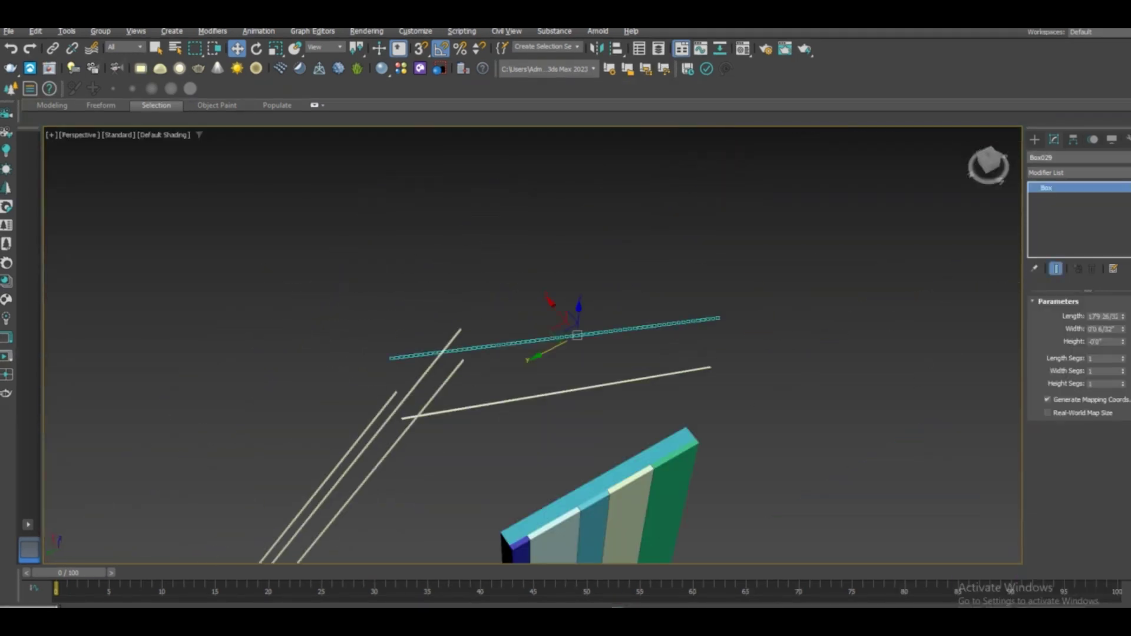
left_click_drag(569, 430, 336, 298)
Step: Inspect the five beams across the panel from the Top and Perspective views
scroll(436, 365, "up", 3)
scroll(436, 365, "up", 5)
scroll(500, 412, "up", 2)
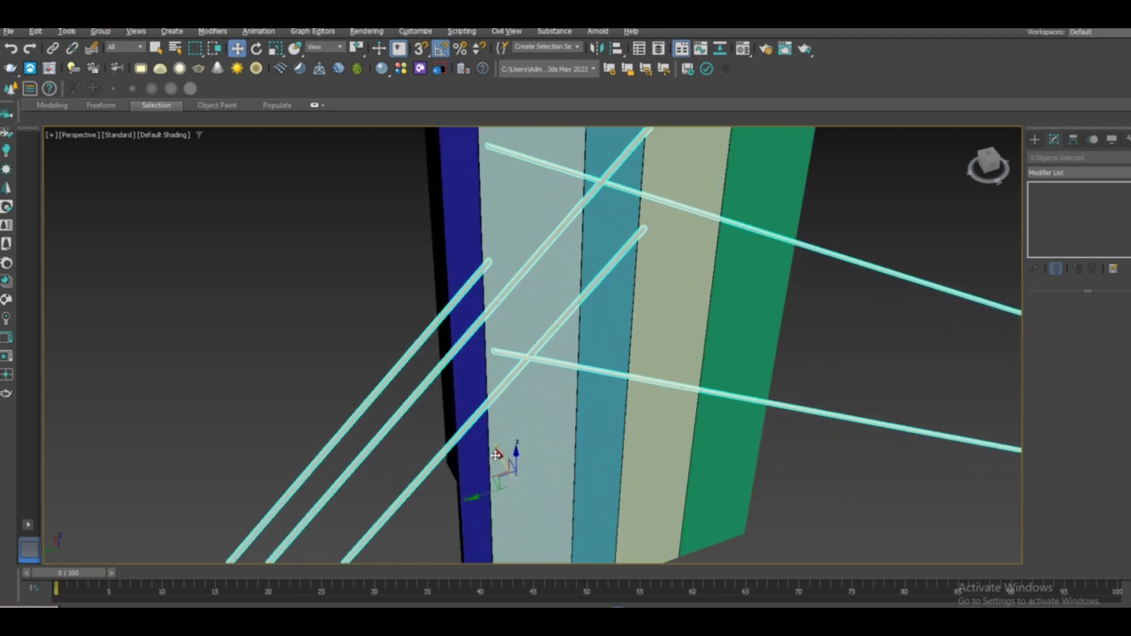
scroll(496, 305, "up", 2)
middle_click_drag(496, 305, 500, 337, "alt")
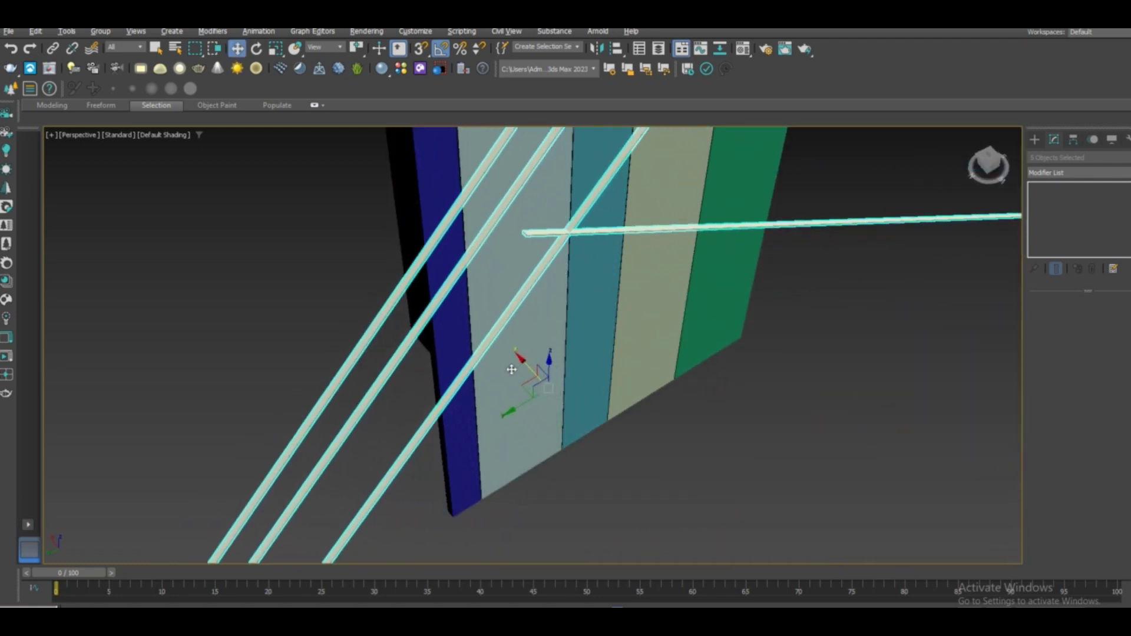
key("t")
scroll(460, 311, "up", 3)
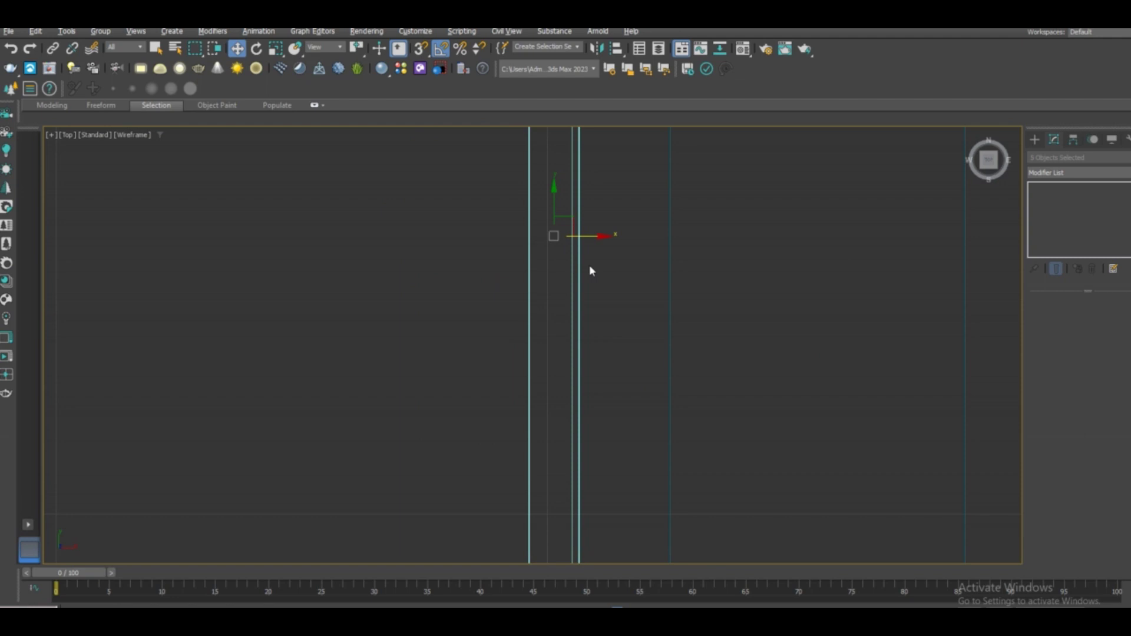
key("p")
scroll(464, 328, "up", 2)
scroll(439, 321, "up", 2)
Step: Set up a ProBoolean Subtraction on strip Box022 from the Compound Objects creation panel
left_click(1035, 141)
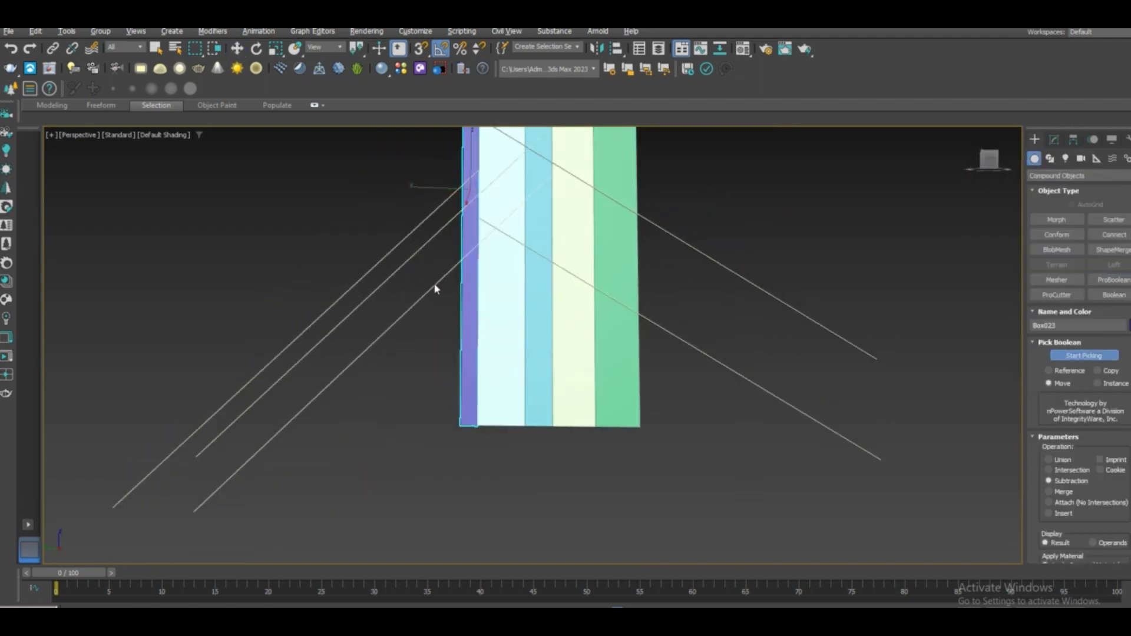
scroll(515, 293, "up", 4)
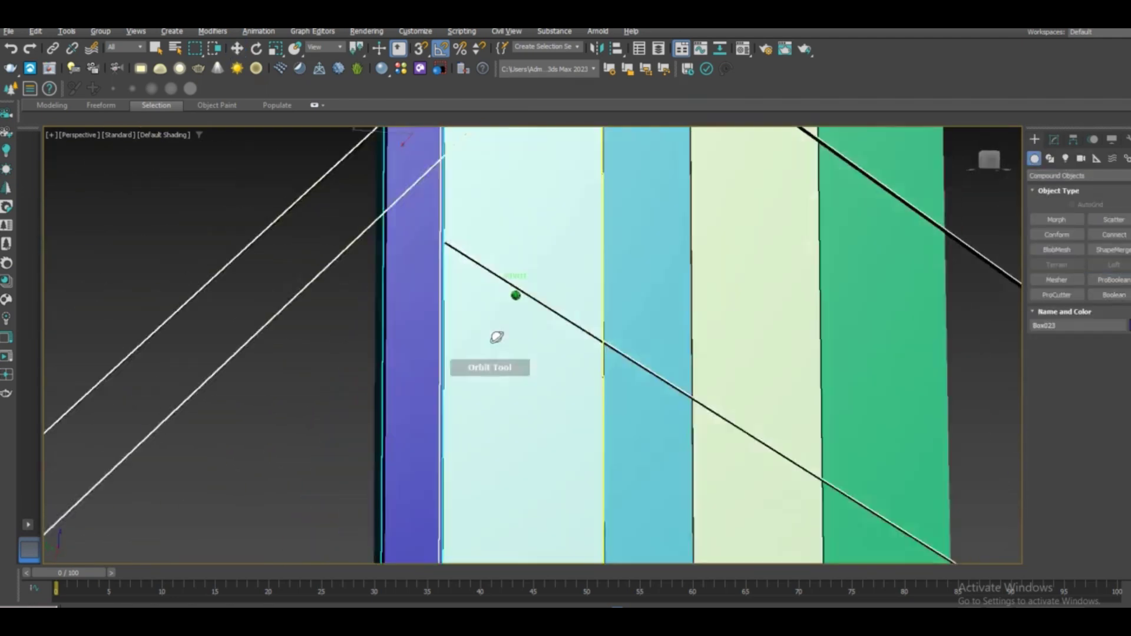
scroll(494, 295, "up", 3)
key("w")
left_click(495, 281)
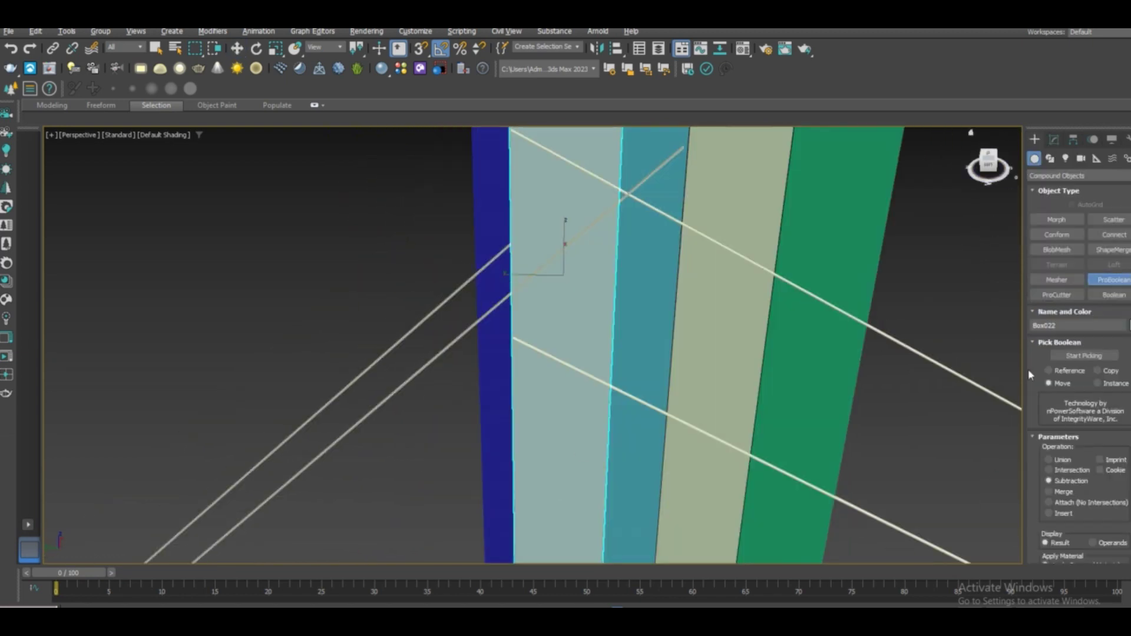
Step: Subtract the lower and upper diagonal beams from the first strip
left_click(891, 524)
left_click(905, 345)
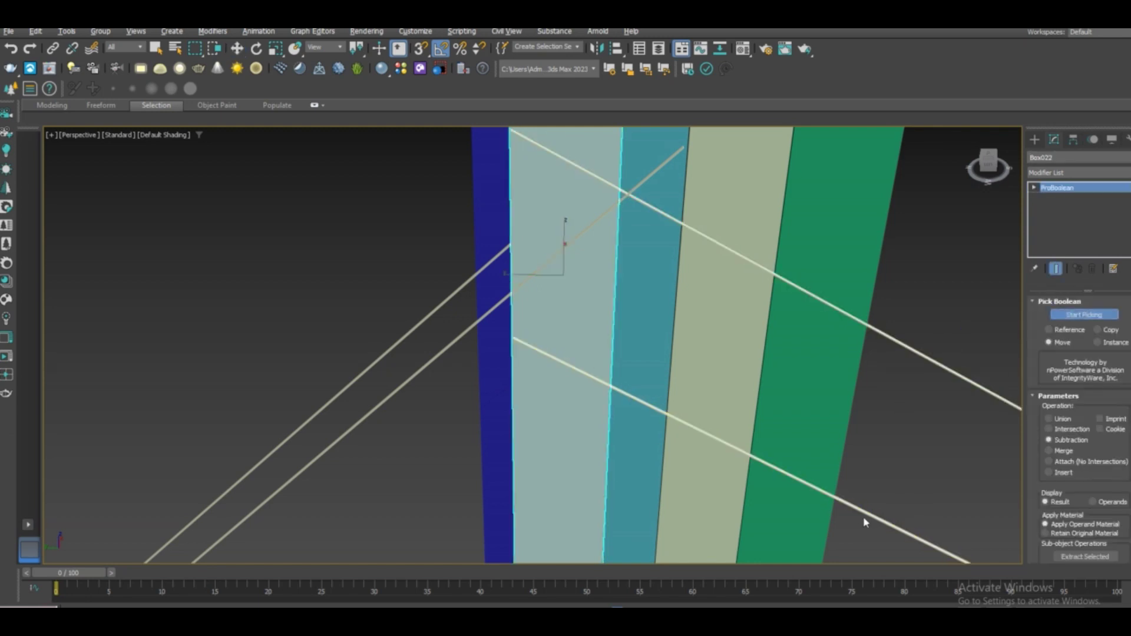
left_click(907, 413)
middle_click_drag(907, 412, 527, 407, "alt")
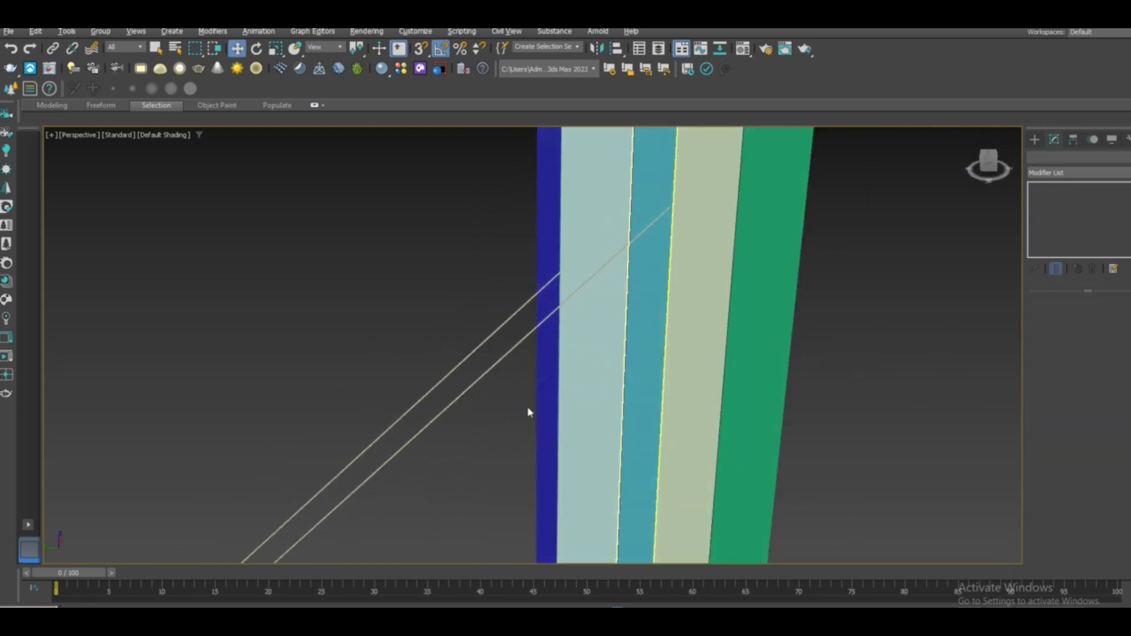
Step: Select a diagonal beam and start a copy to the right, then cancel it
left_click(612, 257)
scroll(611, 257, "down", 5)
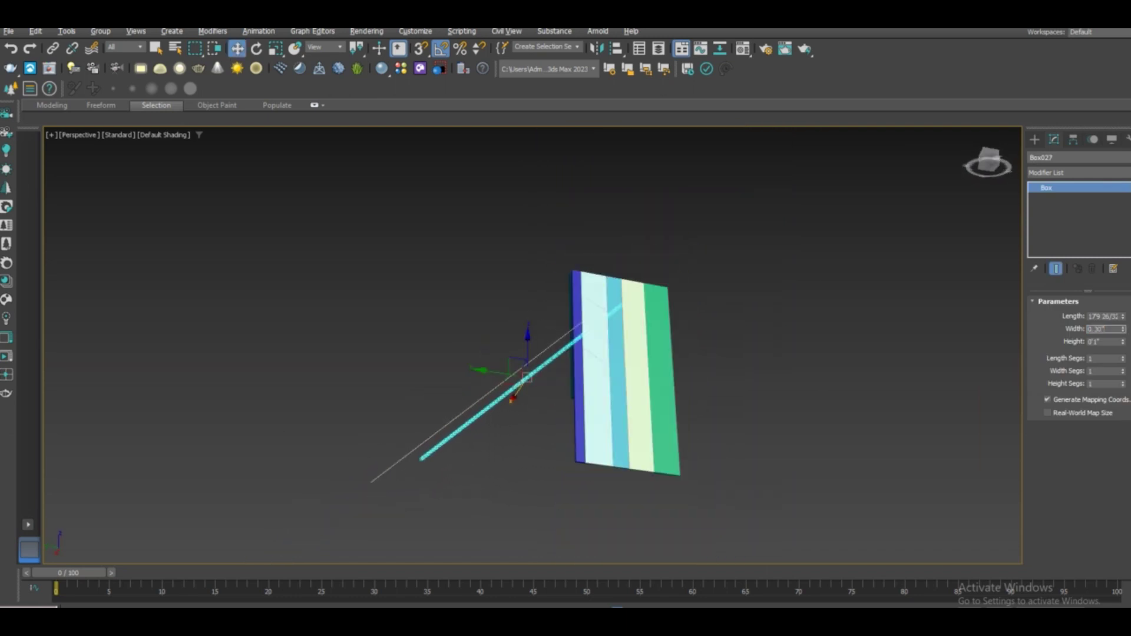
scroll(527, 377, "up", 3)
scroll(565, 330, "down", 4)
left_click_drag(566, 330, 736, 389, "shift")
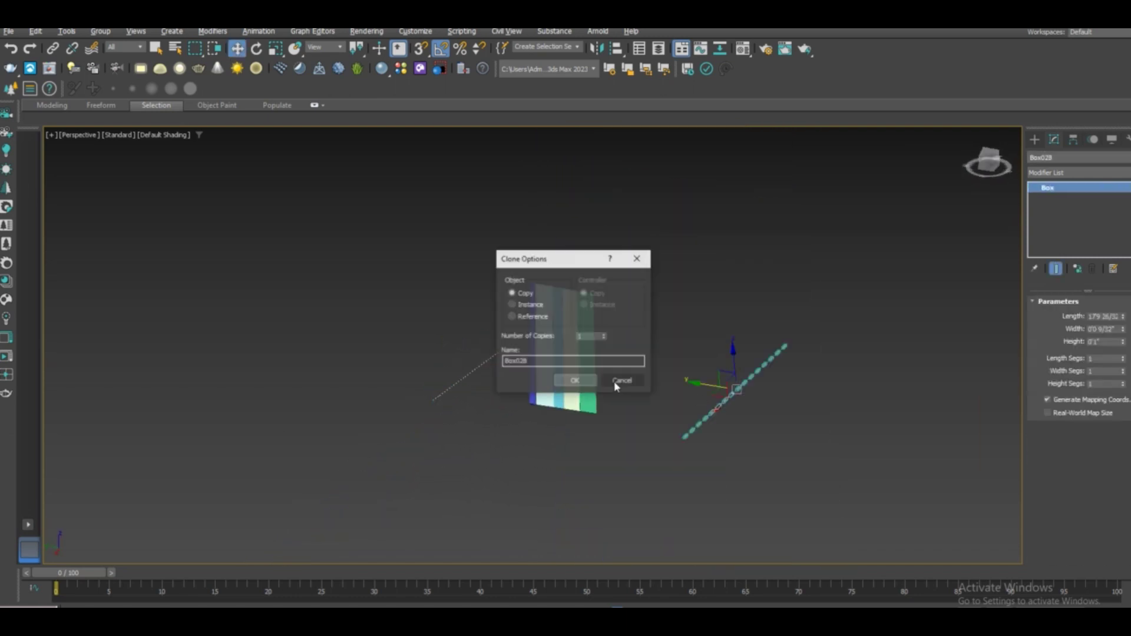
left_click(614, 386)
scroll(615, 386, "up", 5)
Step: In the Left view, cut the diagonal beams from the next strip and copy a beam
key("l")
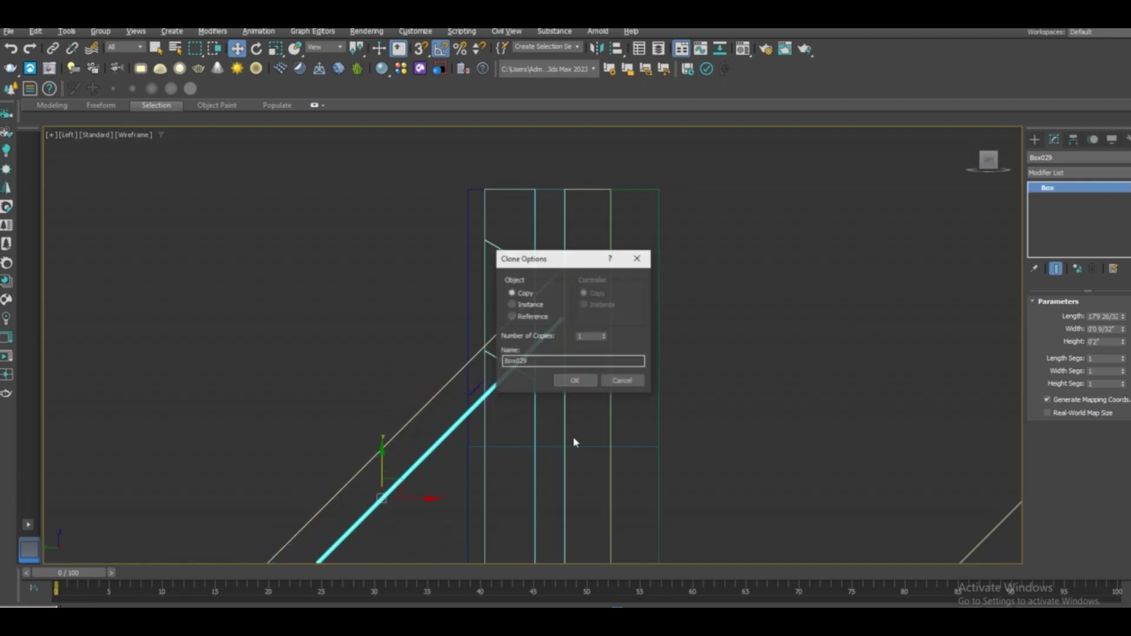
left_click(544, 284)
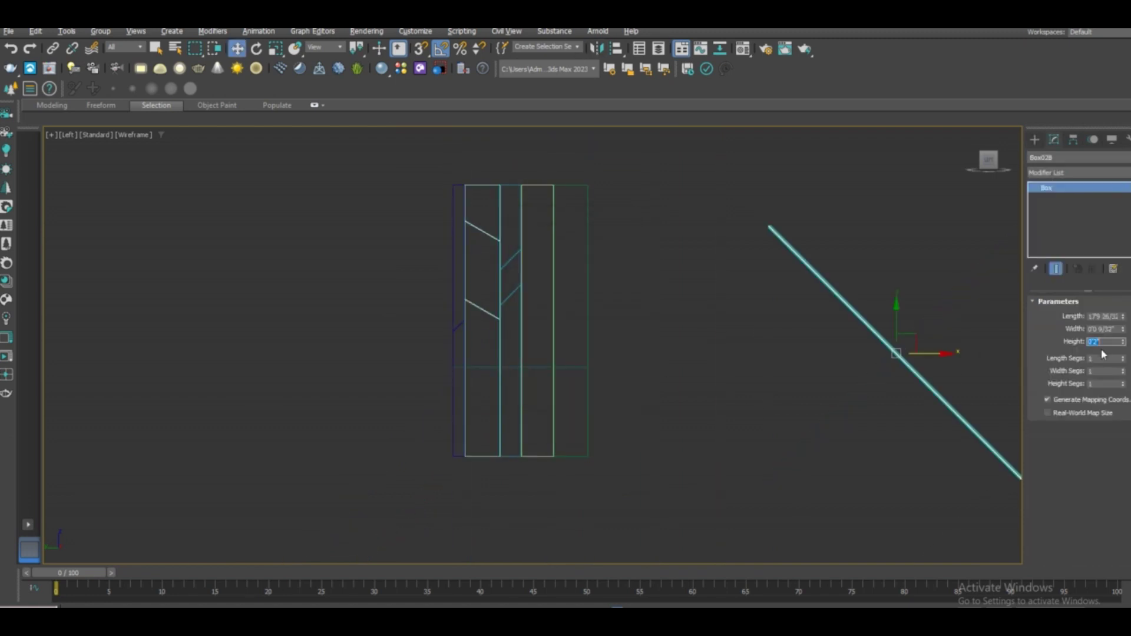
left_click_drag(669, 339, 670, 304, "shift")
left_click(575, 374)
key("t")
key("l")
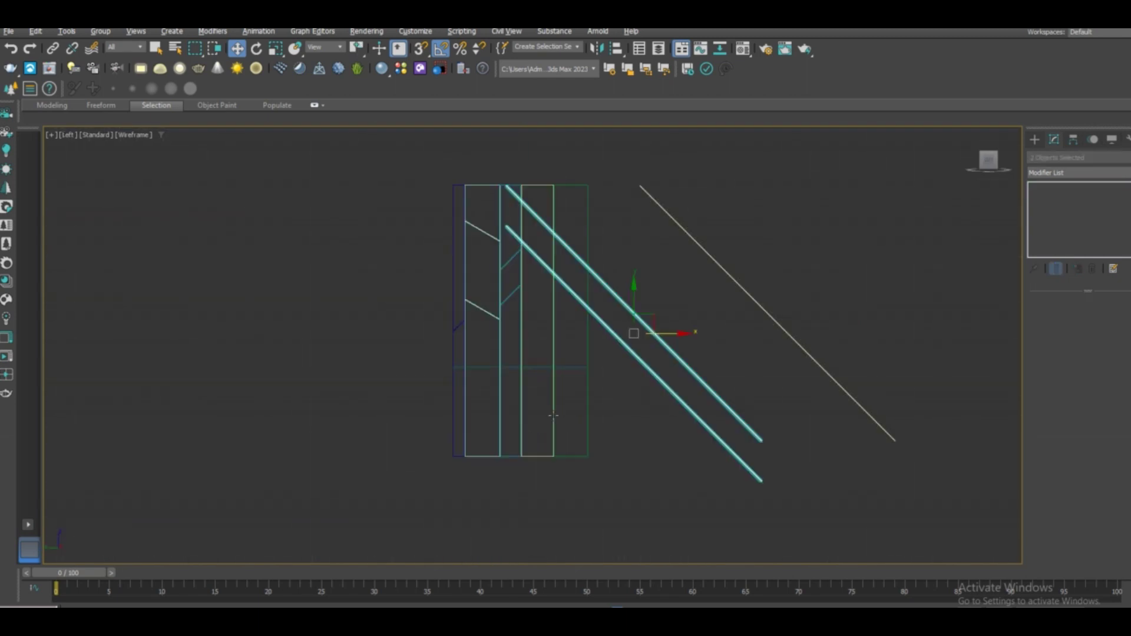
Step: Subtract the mirrored and copied beams from the right strip to finish the grooves
left_click(554, 365)
left_click(767, 313)
left_click_drag(534, 262, 533, 282, "shift")
left_click(576, 377)
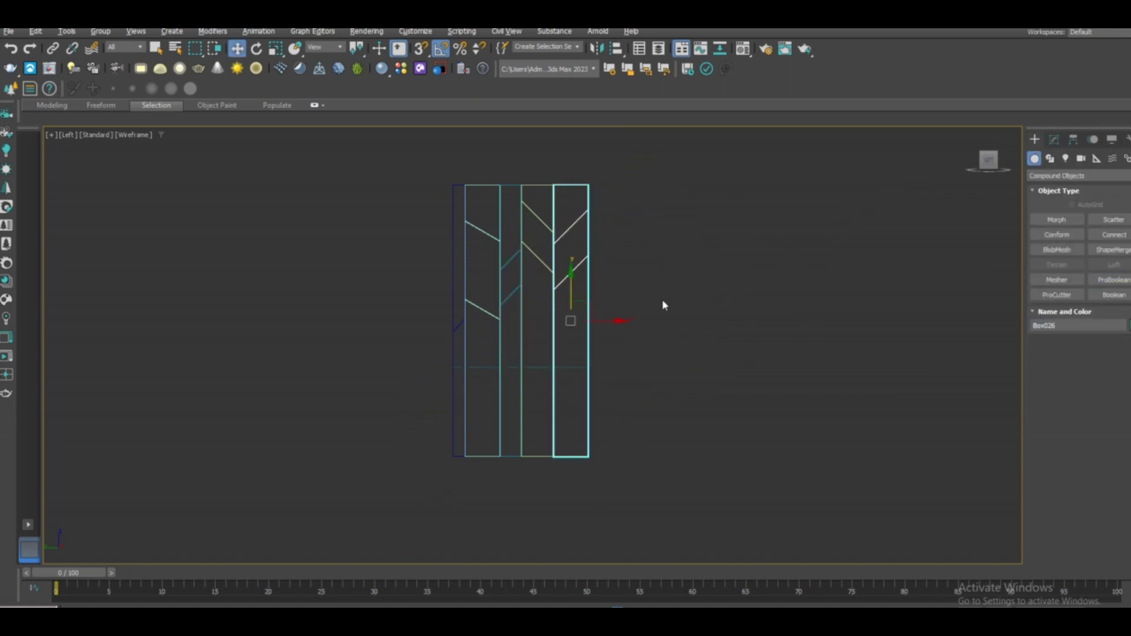
key("p")
middle_click_drag(797, 417, 720, 404, "alt")
right_click(719, 406)
Step: Select the blue edge strip and make a copy of the pale strip
left_click(774, 446)
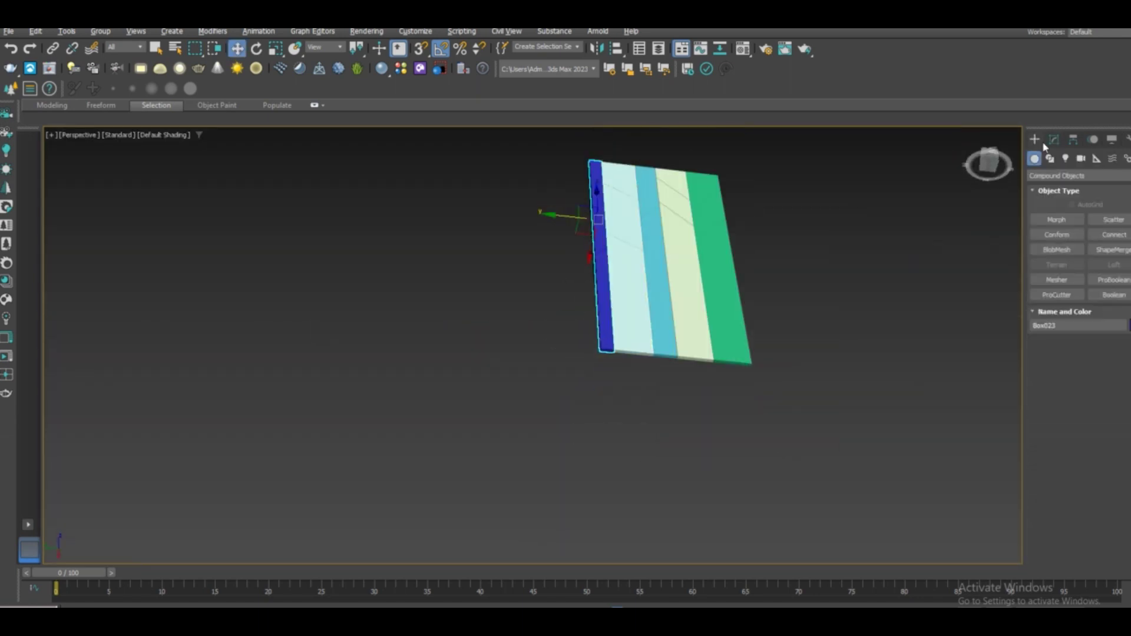
left_click(1053, 140)
left_click(790, 366)
left_click_drag(626, 336, 601, 289, "shift")
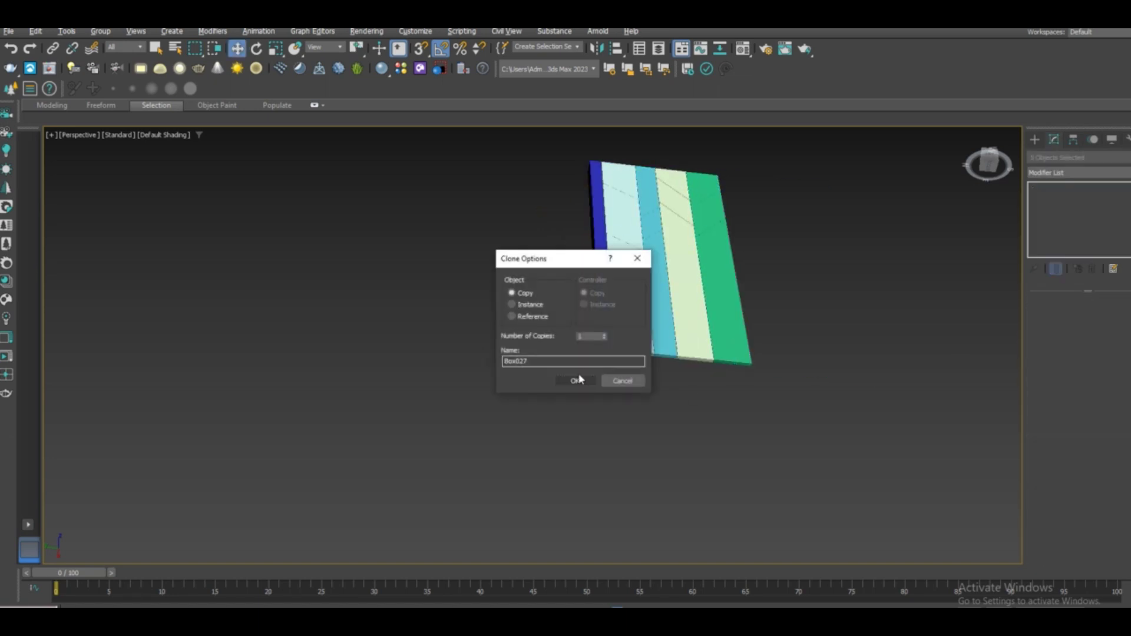
left_click(575, 379)
Step: Convert the strip to Editable Poly and attach all the grooved strips into one object
right_click(920, 303)
left_click(1047, 473)
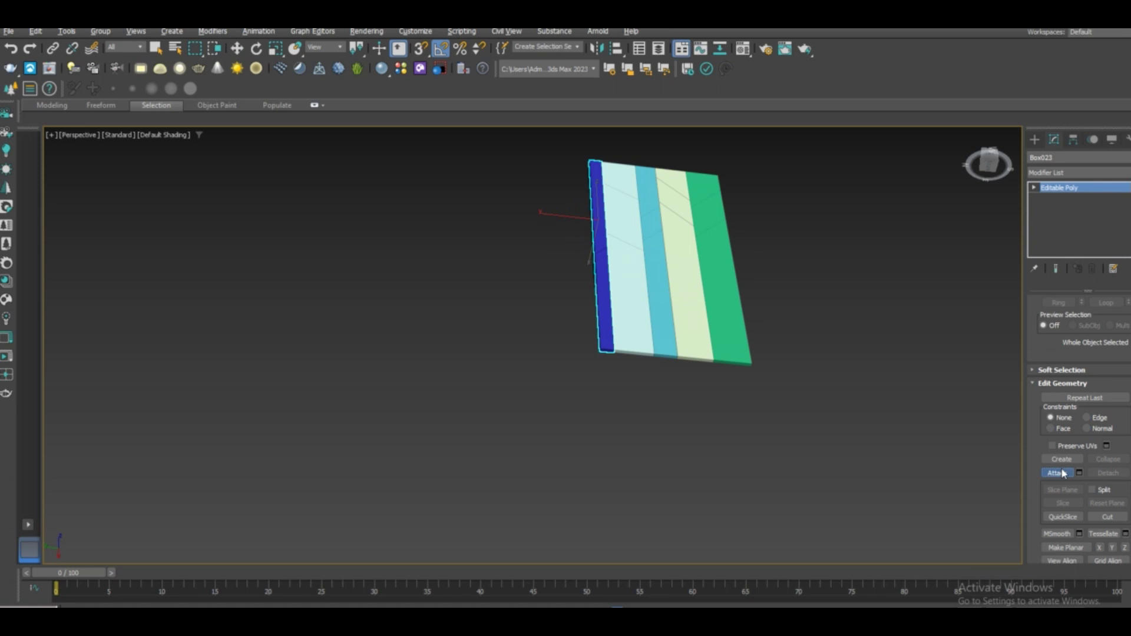
left_click(660, 335)
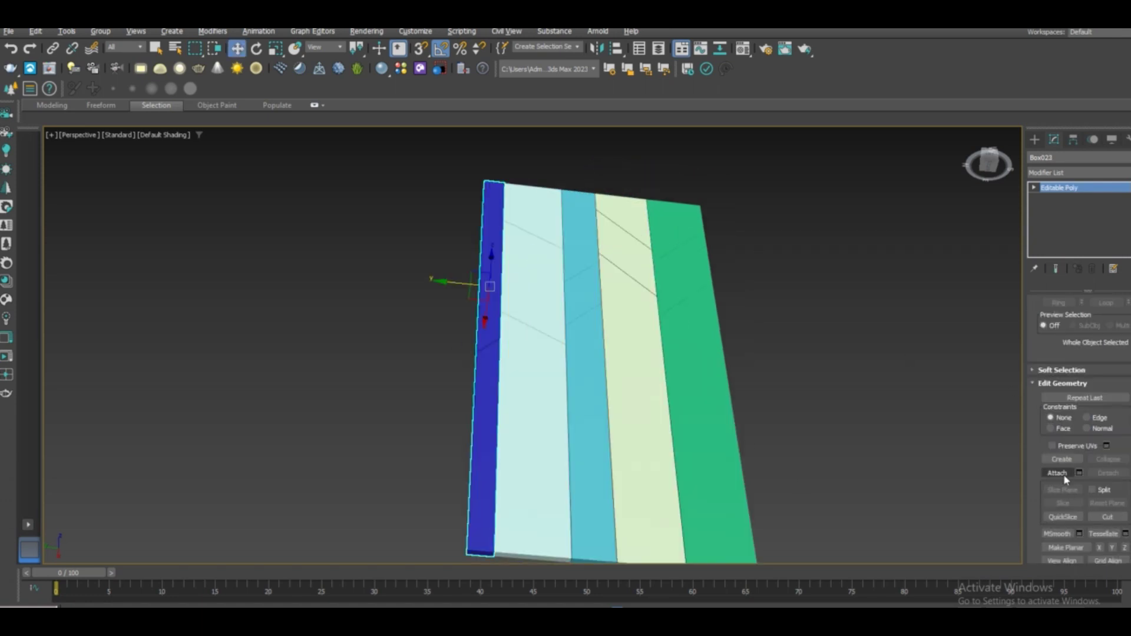
scroll(1062, 475, "up", 3)
left_click(1053, 300)
left_click(1057, 417)
left_click(596, 333)
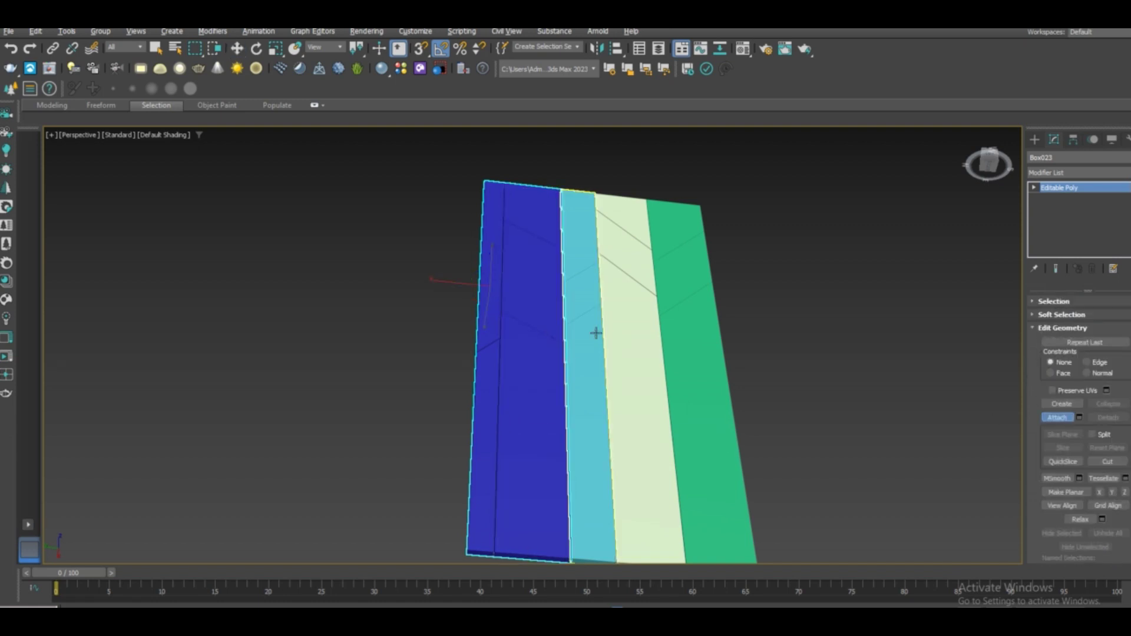
left_click(642, 353)
scroll(596, 333, "down", 3)
Step: Orbit from the room interior out to the exterior and select the ProBoolean wall shell
key("1")
key("w")
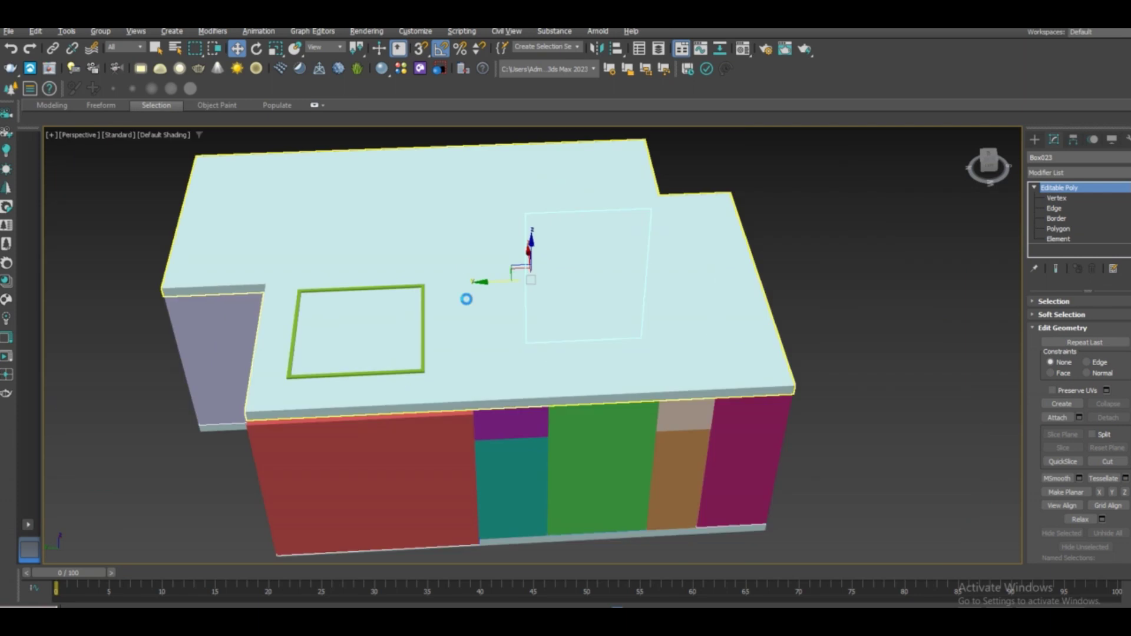
middle_click_drag(668, 353, 717, 349, "alt")
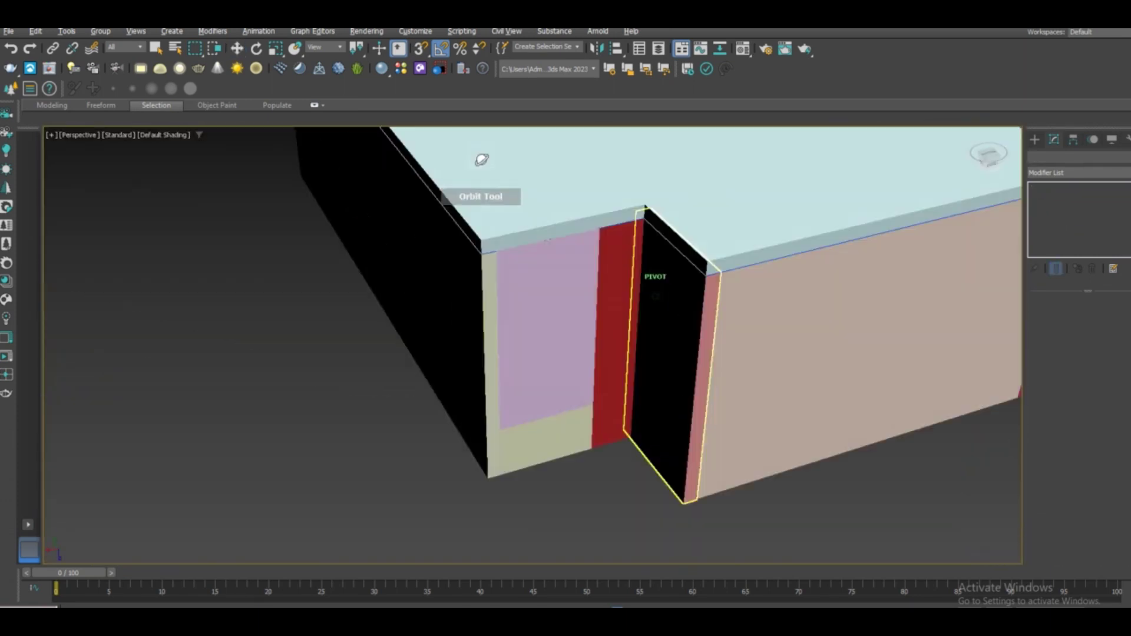
middle_click_drag(480, 164, 530, 177, "alt")
key("w")
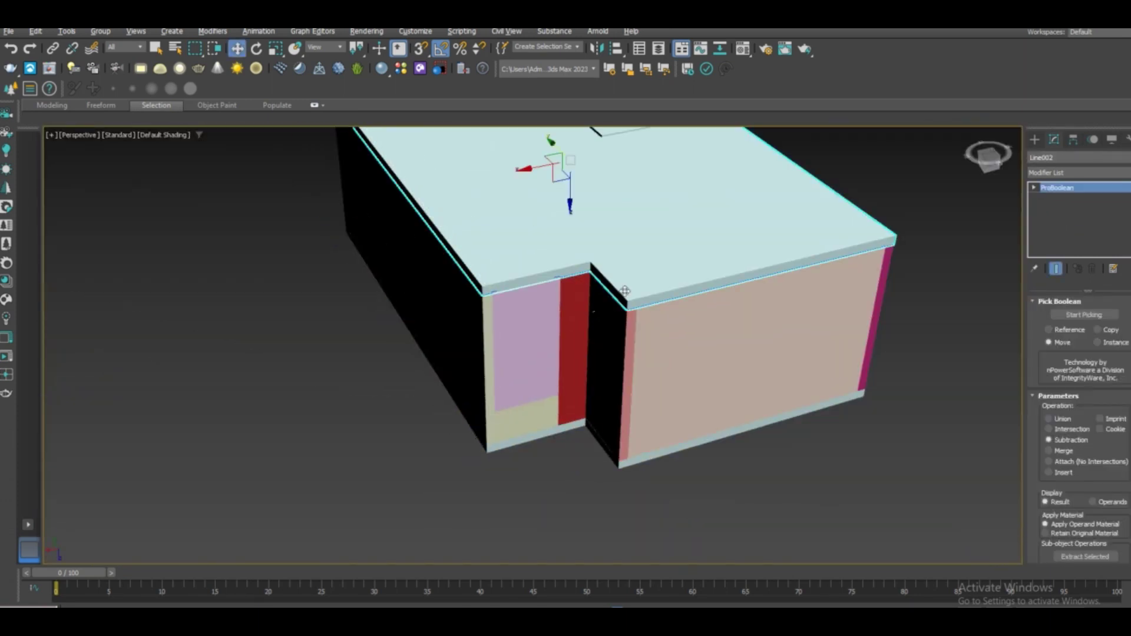
left_click(687, 271)
middle_click_drag(686, 271, 575, 404, "alt")
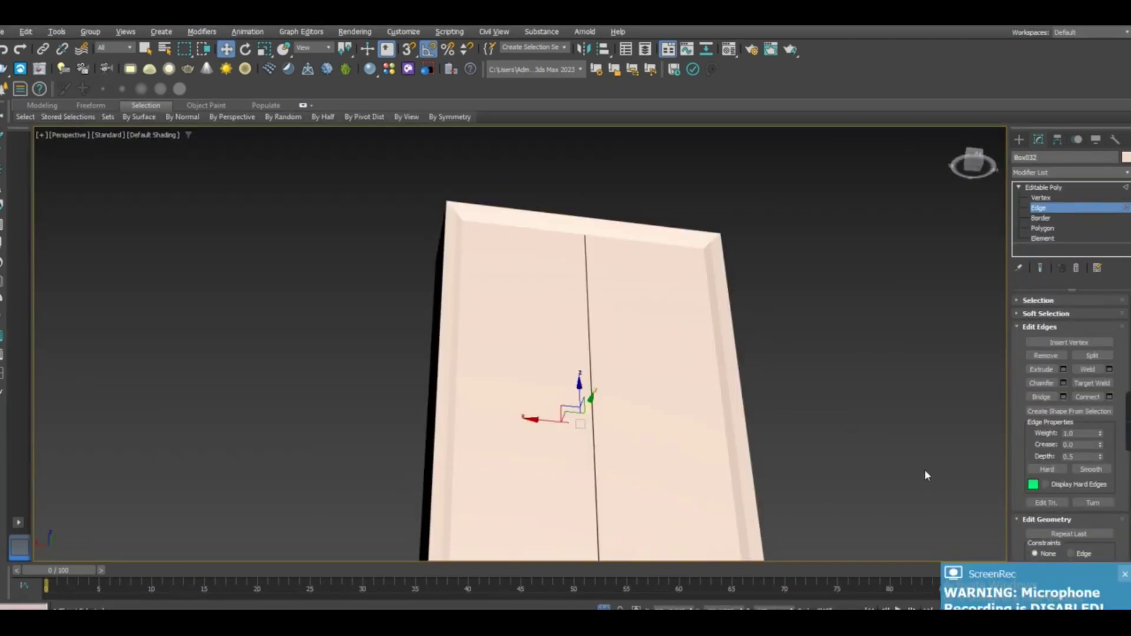
Step: Snap a green panel Box033 into the wardrobe's left opening and convert it for editing
key("F2")
mouse_move(631, 262)
middle_mouse_down("alt")
mouse_move(518, 373)
mouse_move(725, 315)
middle_mouse_up("alt")
scroll(725, 315, "up", 5)
scroll(492, 341, "up", 2)
key("s")
right_click(586, 245)
left_click(614, 407)
Step: Connect the panel's edges with 29 vertical segments
key("2")
left_click(400, 299)
key("s")
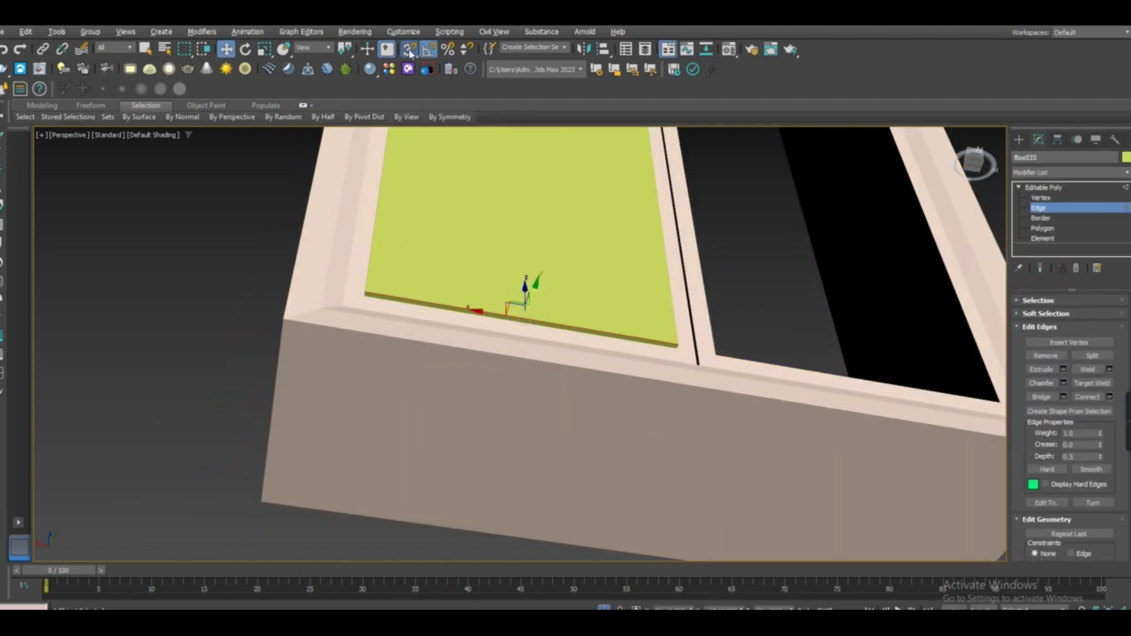
key("z")
left_click(1107, 396)
scroll(606, 371, "up", 3)
left_click_drag(529, 350, 542, 383)
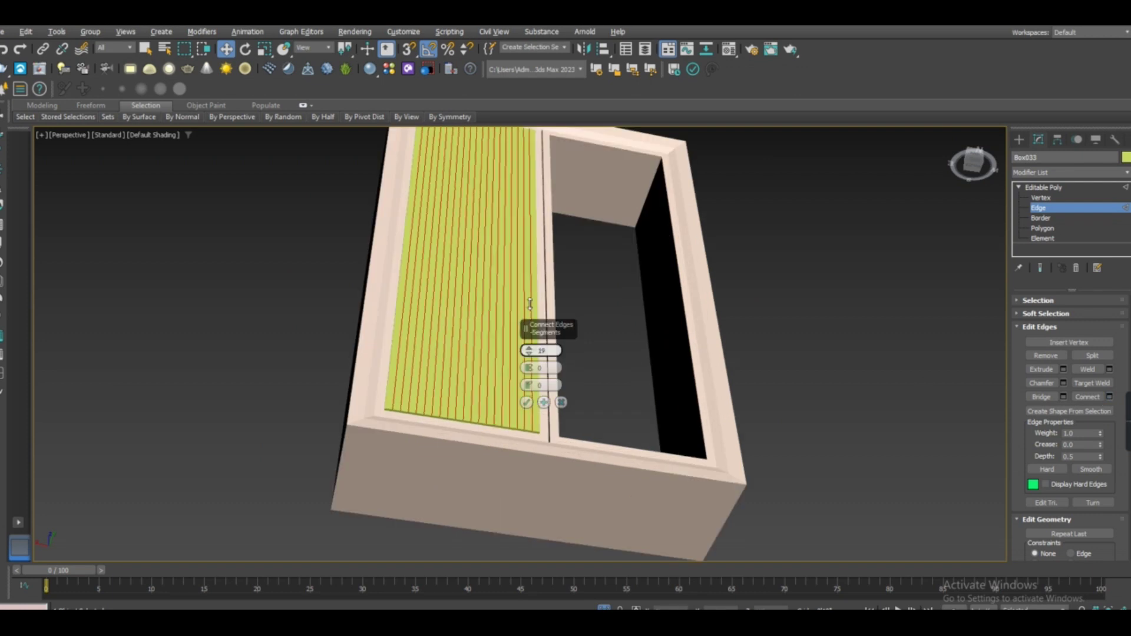
Step: Extrude and chamfer the new vertical edges into fine ribs
left_click(1063, 369)
scroll(530, 353, "up", 5)
left_click_drag(527, 363, 530, 340)
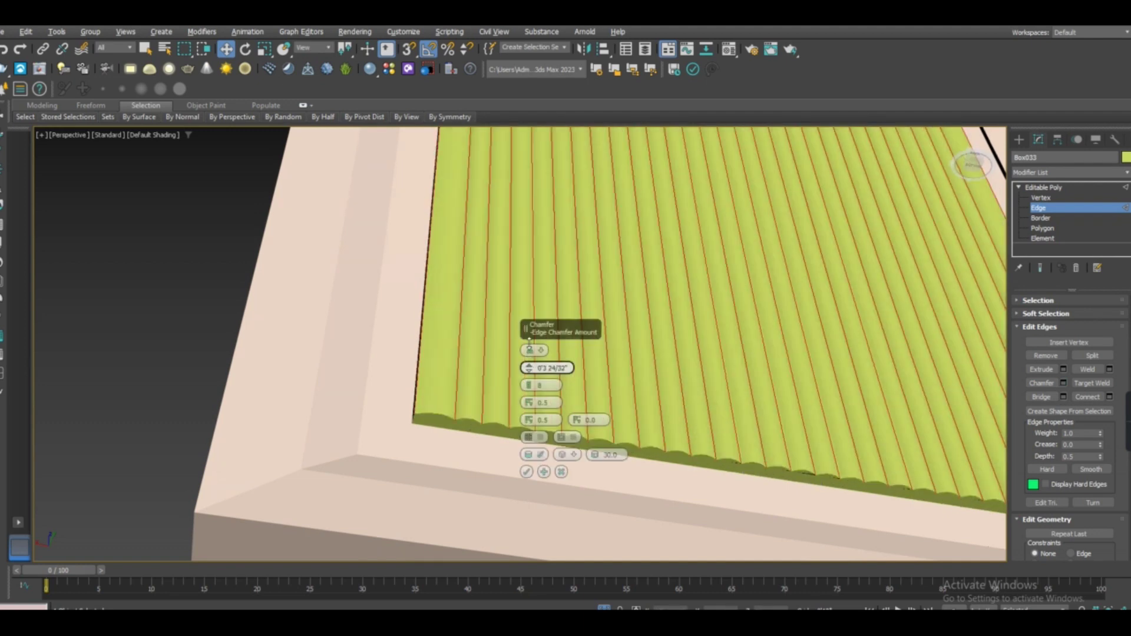
left_click(525, 471)
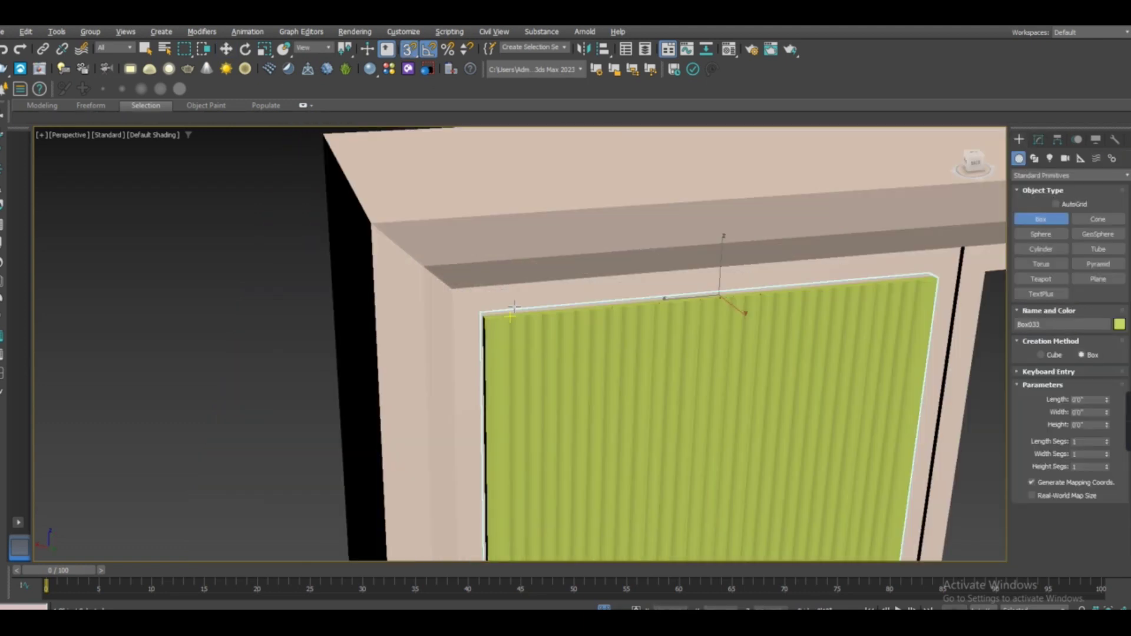
Step: Lengthen the new box so it passes fully through the ribbed panel
scroll(929, 267, "down", 6)
scroll(930, 267, "down", 2)
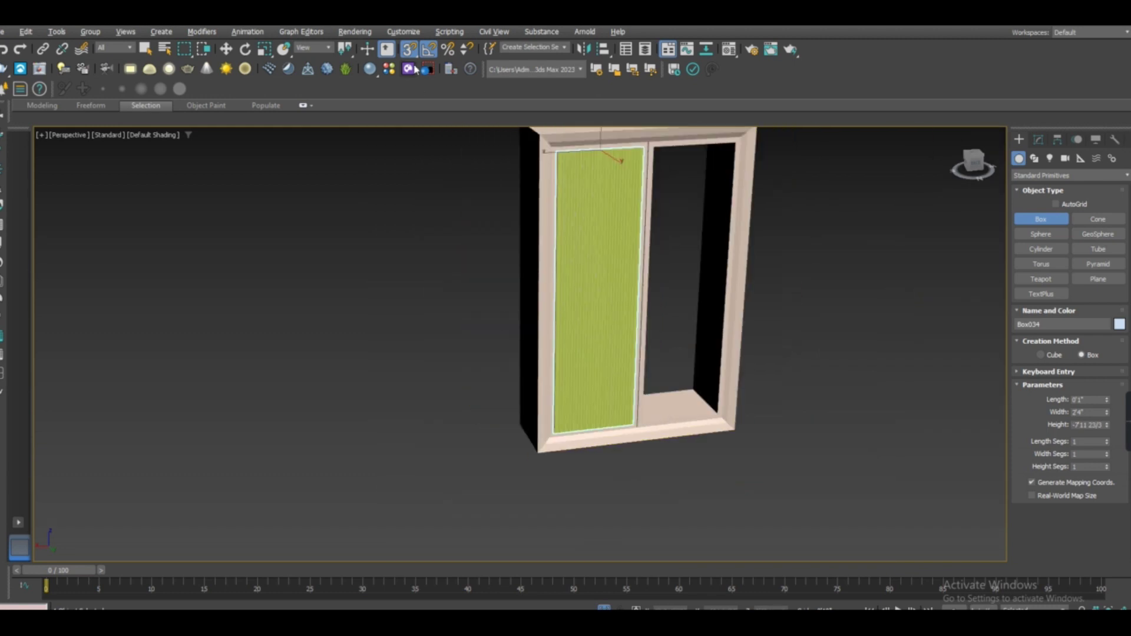
key("w")
key("f")
scroll(644, 276, "up", 4)
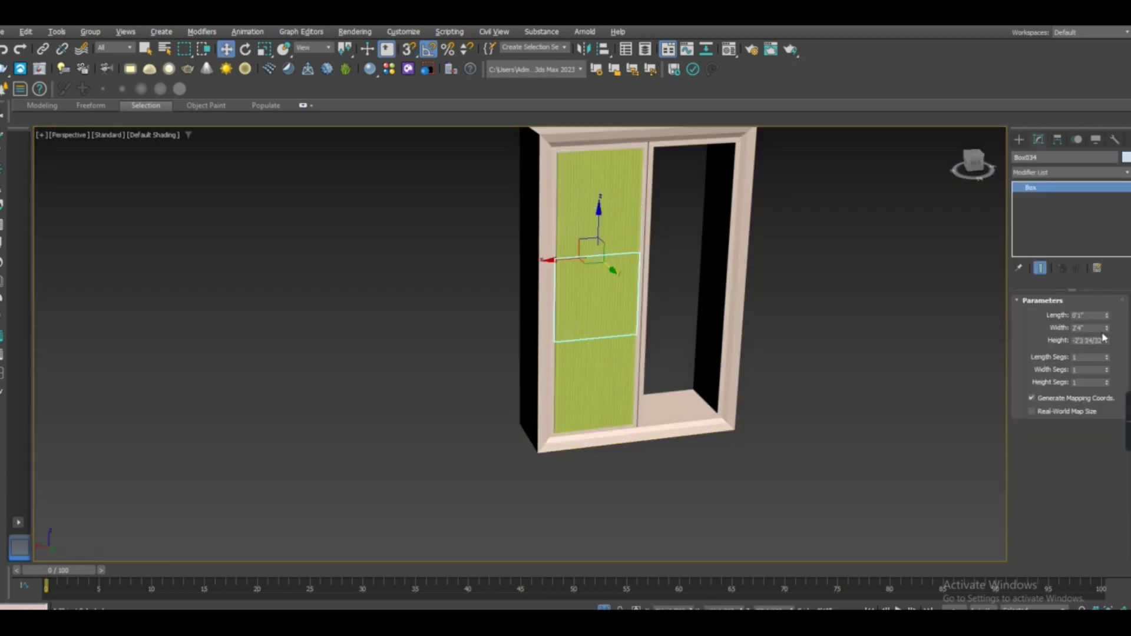
left_click_drag(1105, 315, 1106, 283)
scroll(613, 294, "up", 2)
scroll(503, 246, "up", 3)
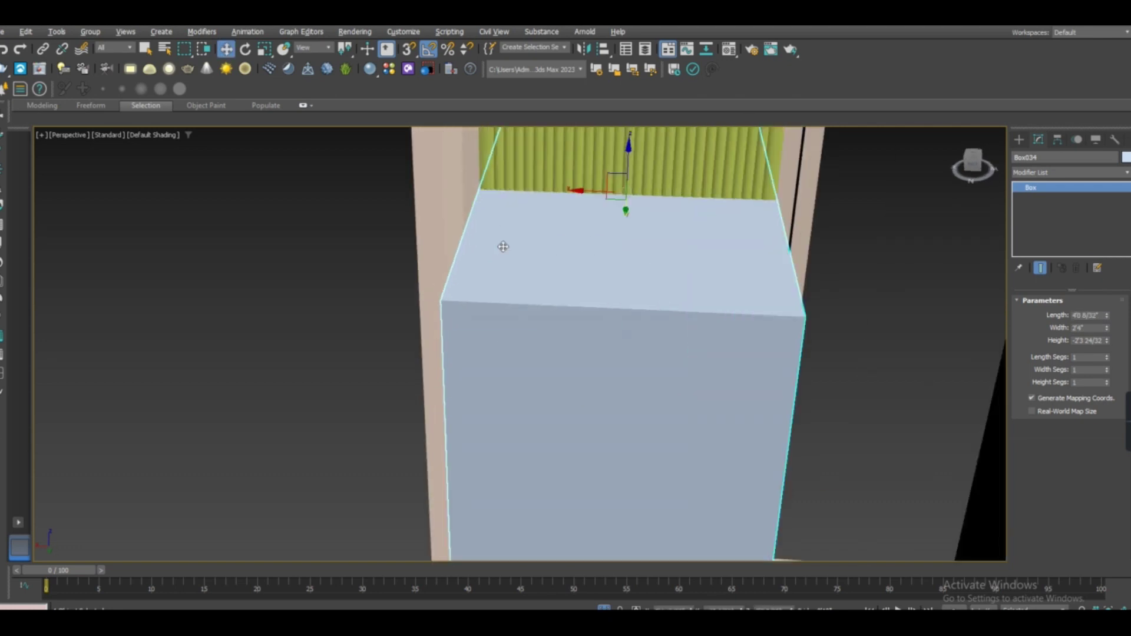
key("shift+w")
left_click_drag(652, 277, 645, 286)
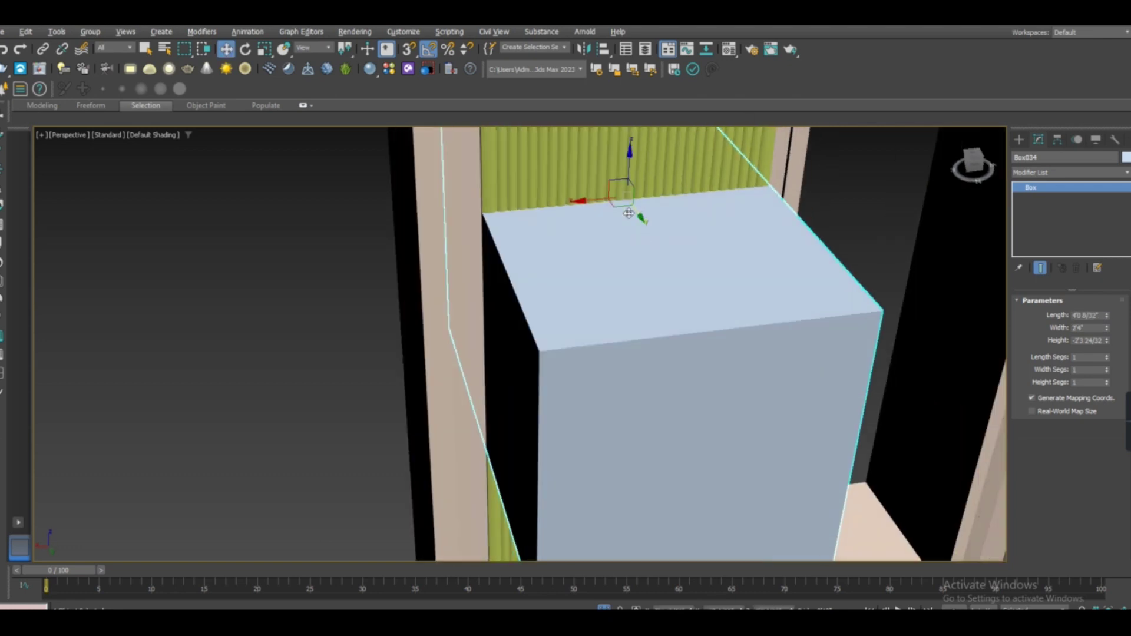
Step: Subtract the large box from the ribbed green panel with ProBoolean
left_click(538, 234)
left_click(1043, 229)
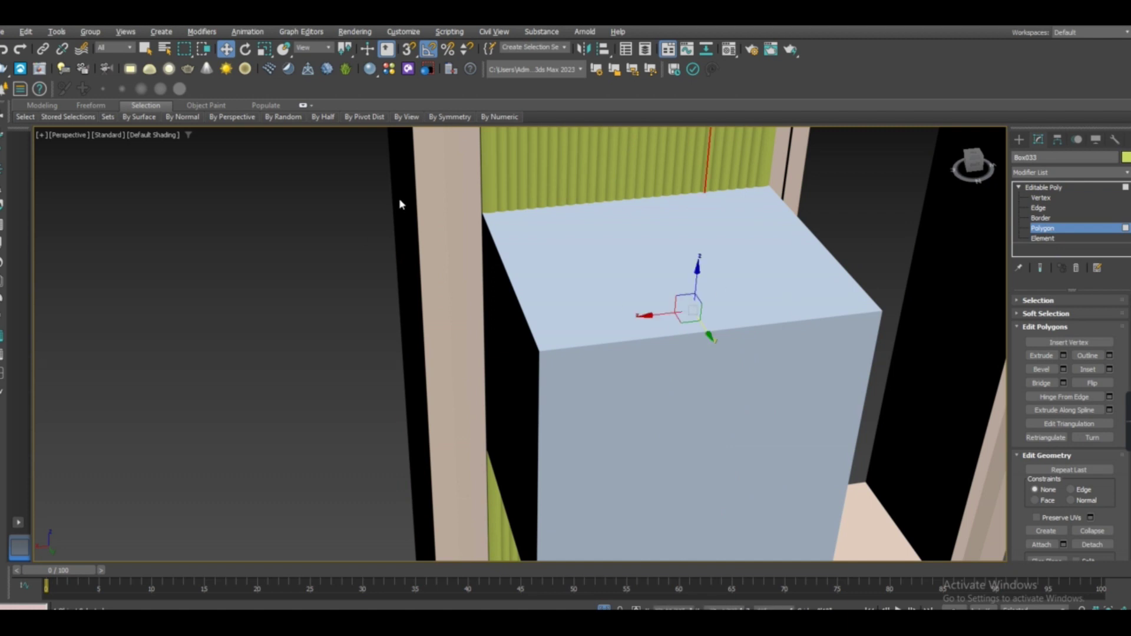
left_click(638, 214)
left_click(554, 373)
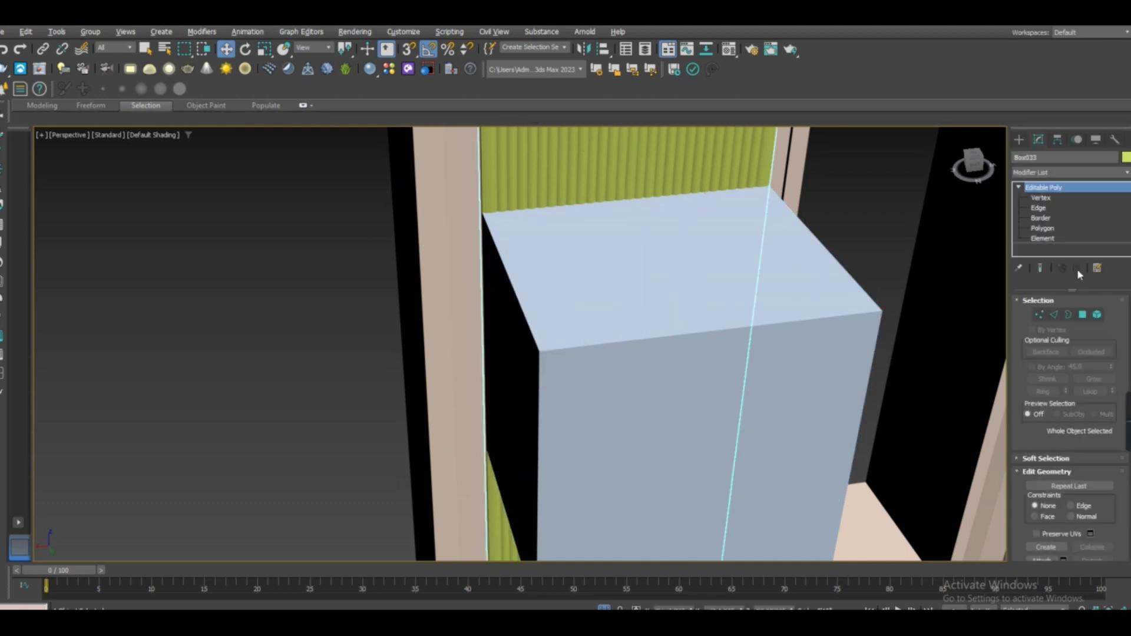
left_click(1019, 139)
left_click(1069, 175)
left_click(1036, 207)
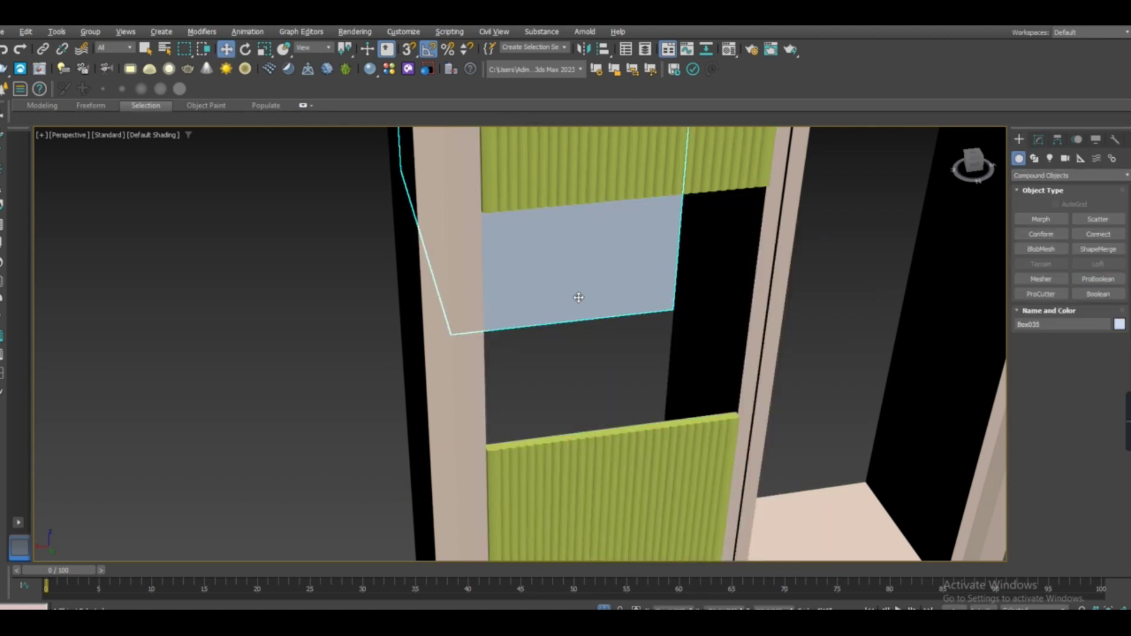
Step: Convert the opening box to an editable mesh and delete its front face to form a frame
middle_click_drag(648, 259, 666, 263, "alt")
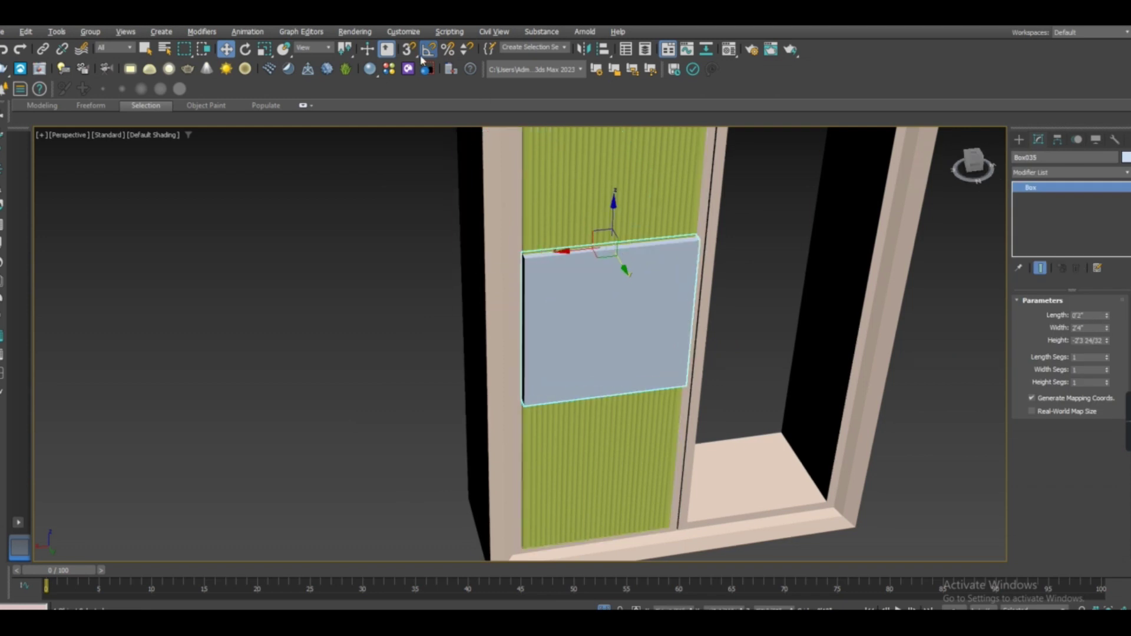
scroll(576, 247, "up", 5)
right_click(575, 247)
left_click(619, 417)
left_click(1081, 315)
left_click(528, 385)
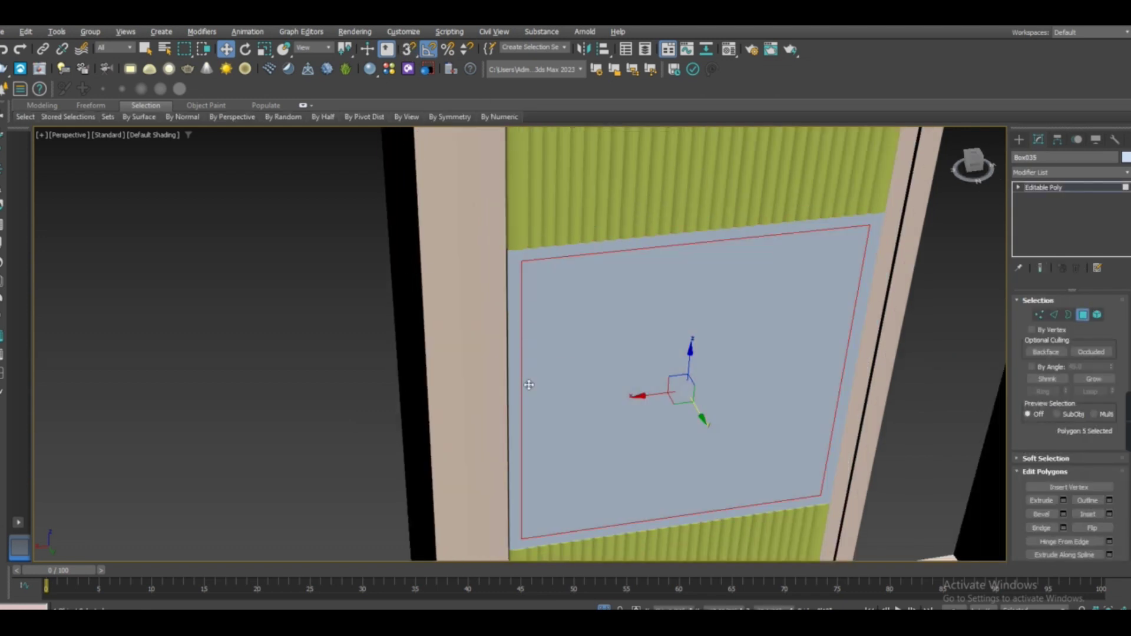
key("Delete")
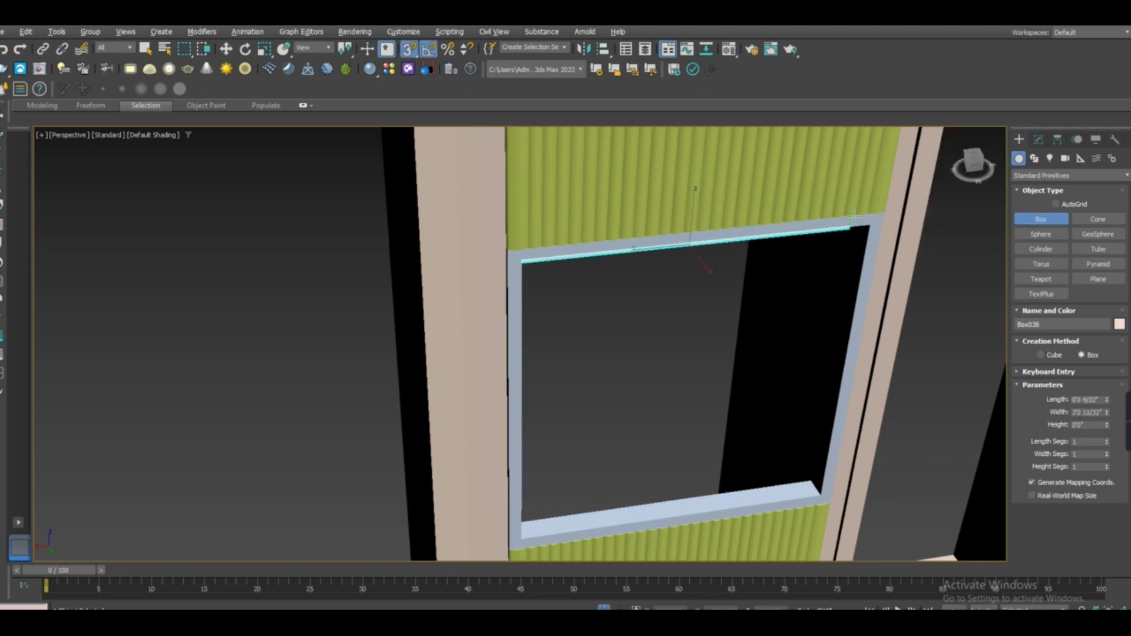
Step: Add a thin vertical bar in the opening and place a copy further right
left_click_drag(1107, 412, 1107, 430)
key("f")
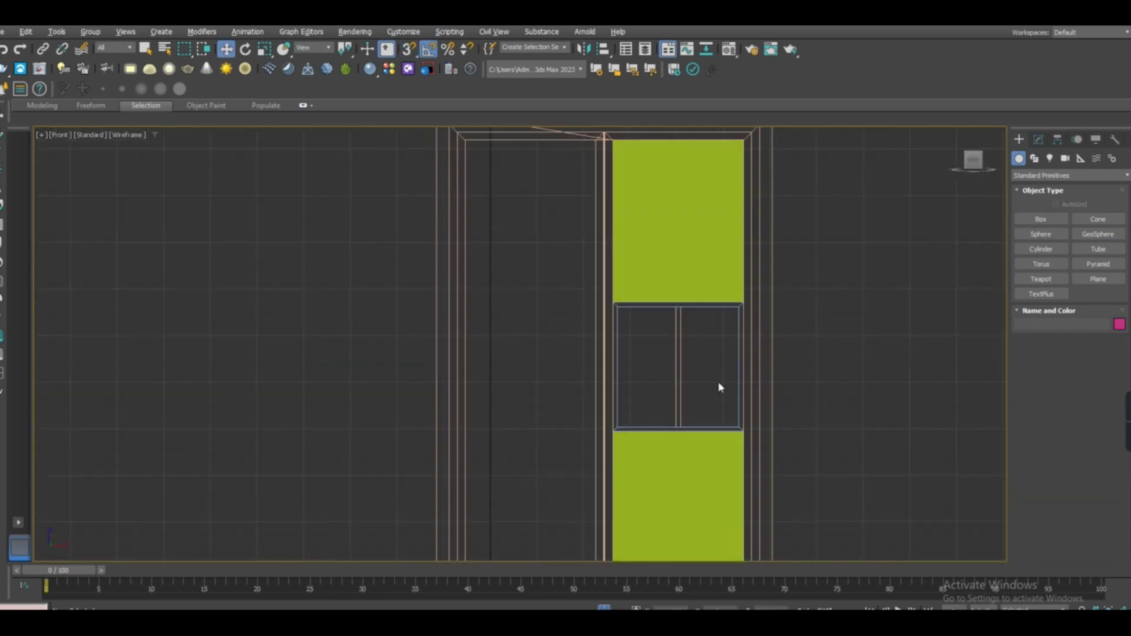
key("w")
left_click(1038, 139)
mouse_move(640, 171)
left_mouse_down()
mouse_move(560, 170)
mouse_move(705, 171)
left_mouse_up()
left_click(573, 381)
left_click(599, 285)
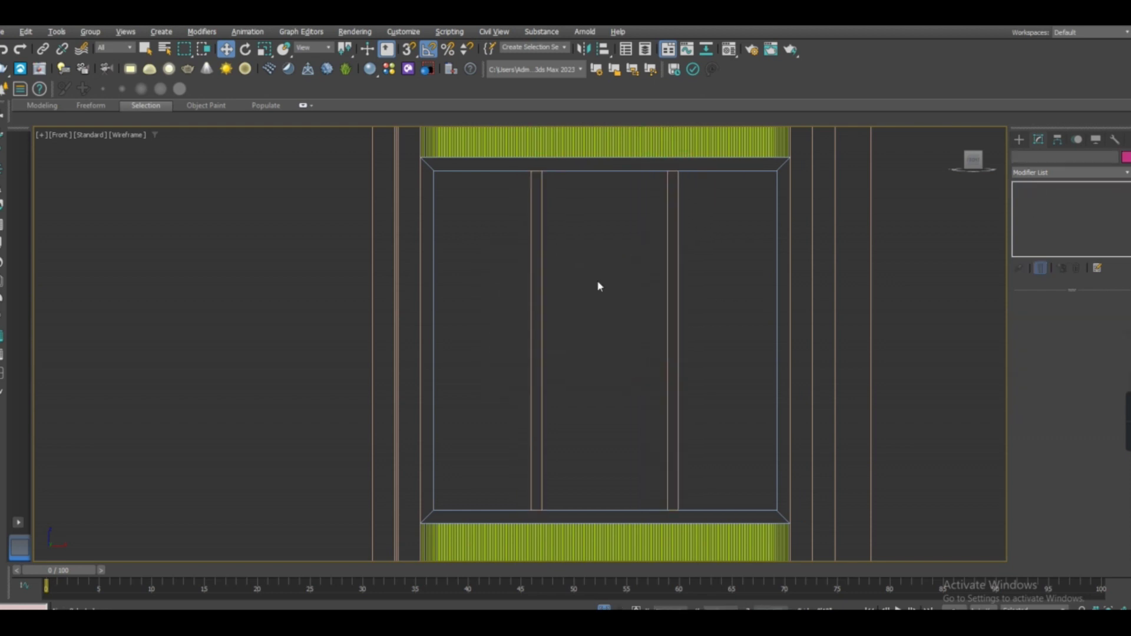
Step: Draw a thin rail across the opening's bottom and copy it higher up
key("shift+z")
left_click(1018, 139)
key("s")
left_click_drag(518, 533, 818, 492)
left_click(671, 506)
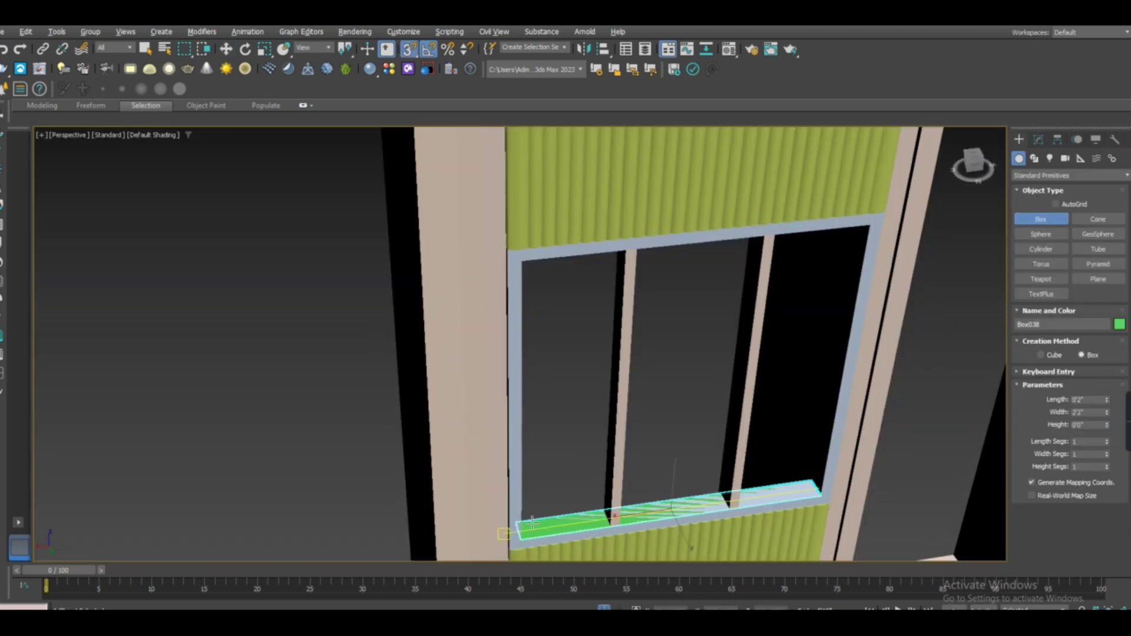
double_click(1090, 424)
key("w")
key("f")
mouse_move(457, 414)
left_mouse_down()
mouse_move(596, 354)
mouse_move(597, 252)
left_mouse_up()
scroll(596, 341, "down", 2)
left_click(565, 379)
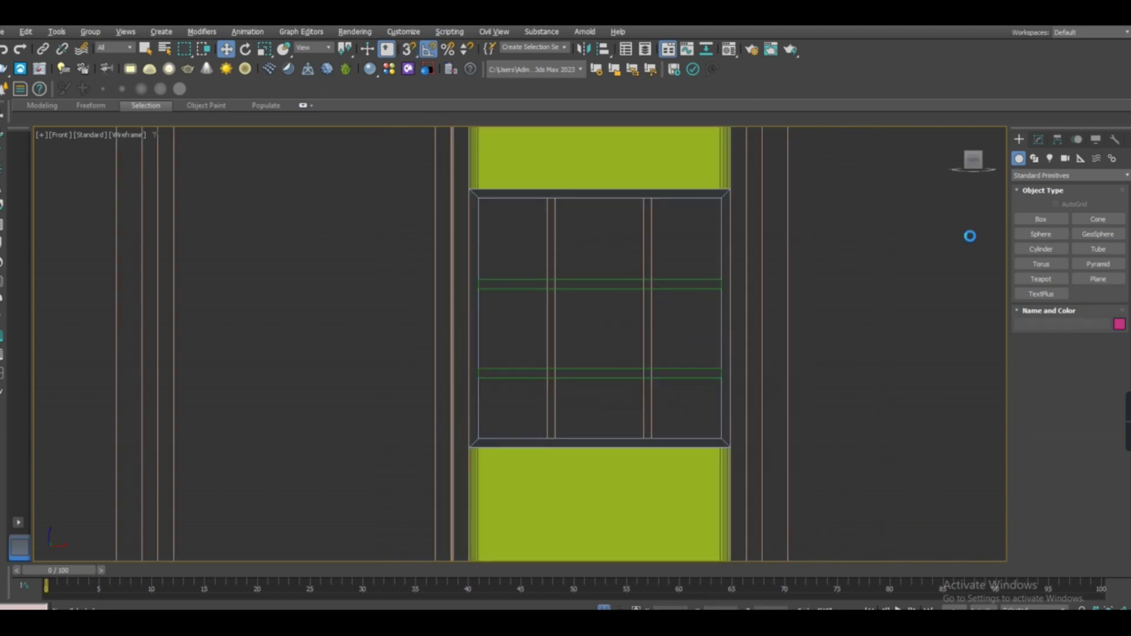
Step: Start drawing a new line spline, Line003
left_click(1033, 159)
left_click(1041, 234)
scroll(585, 242, "up", 5)
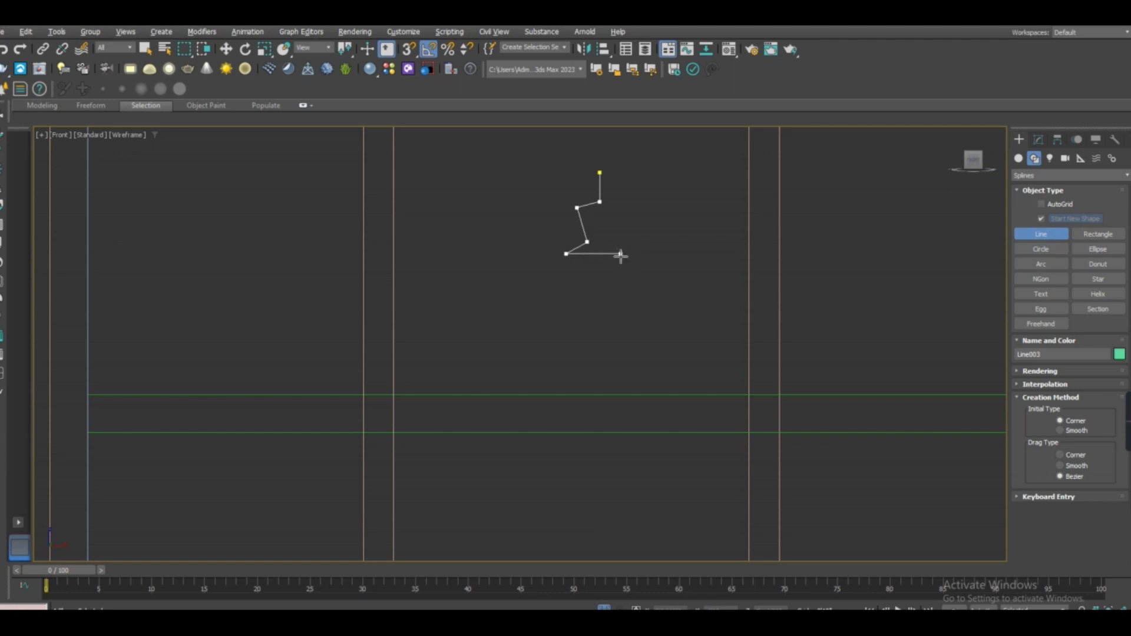
Step: Finish the shade profile line and fillet its vertices to round the corners
left_click(608, 251)
right_click(608, 251)
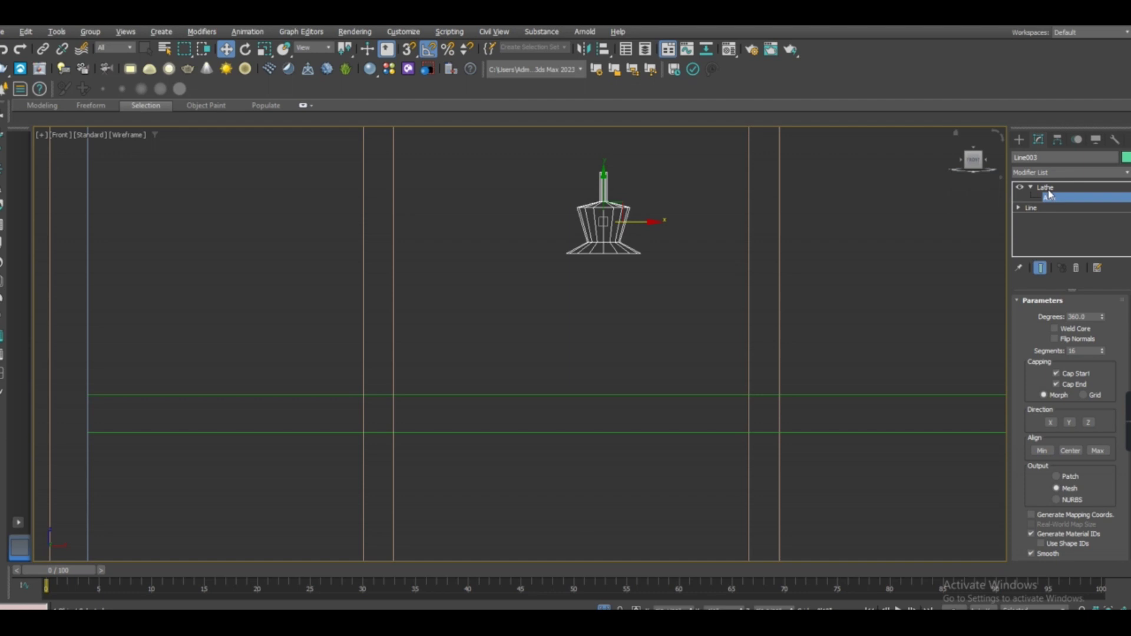
left_click(1036, 219)
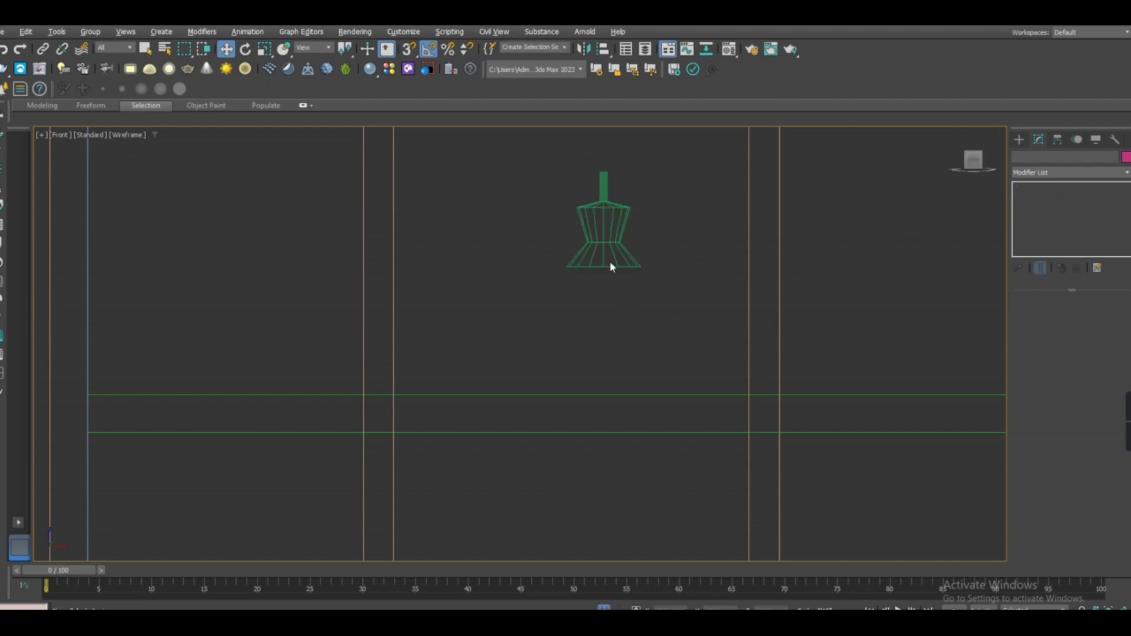
left_click(609, 254)
left_click(1040, 218)
scroll(1069, 413, "down", 5)
left_click(1045, 510)
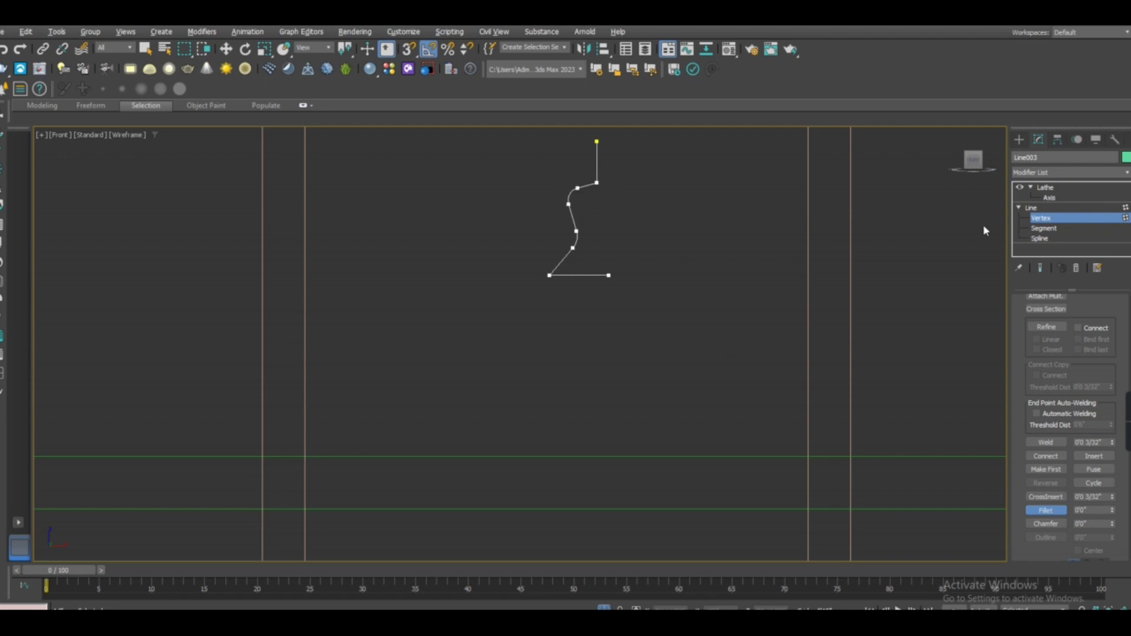
Step: Create a sphere bulb under the lamp shade
left_click(1019, 139)
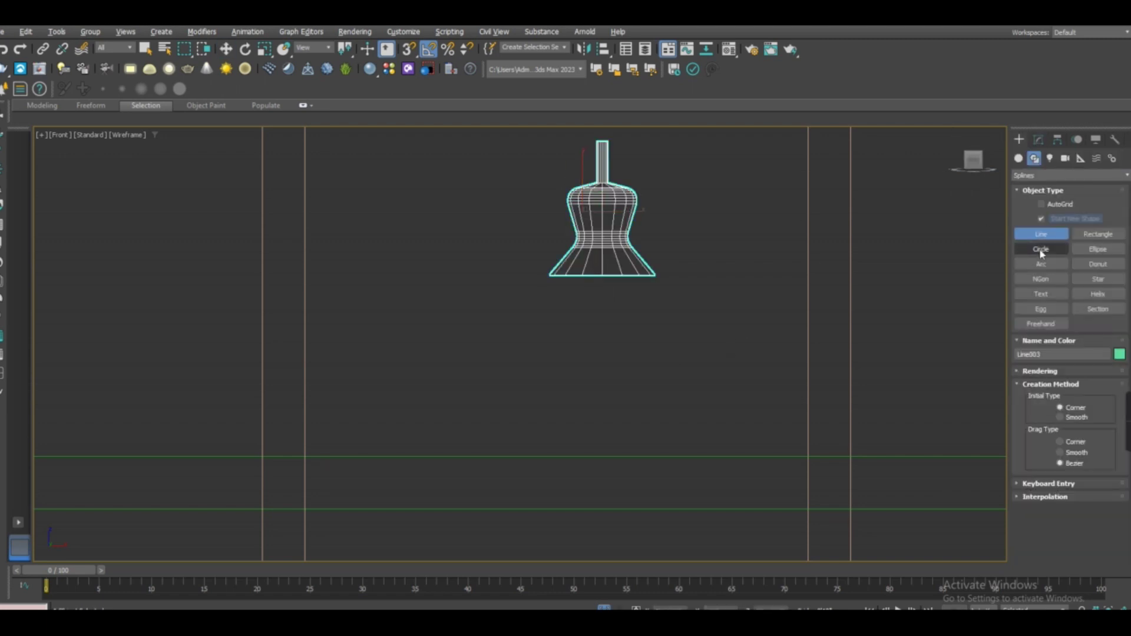
left_click(1018, 158)
left_click(1040, 248)
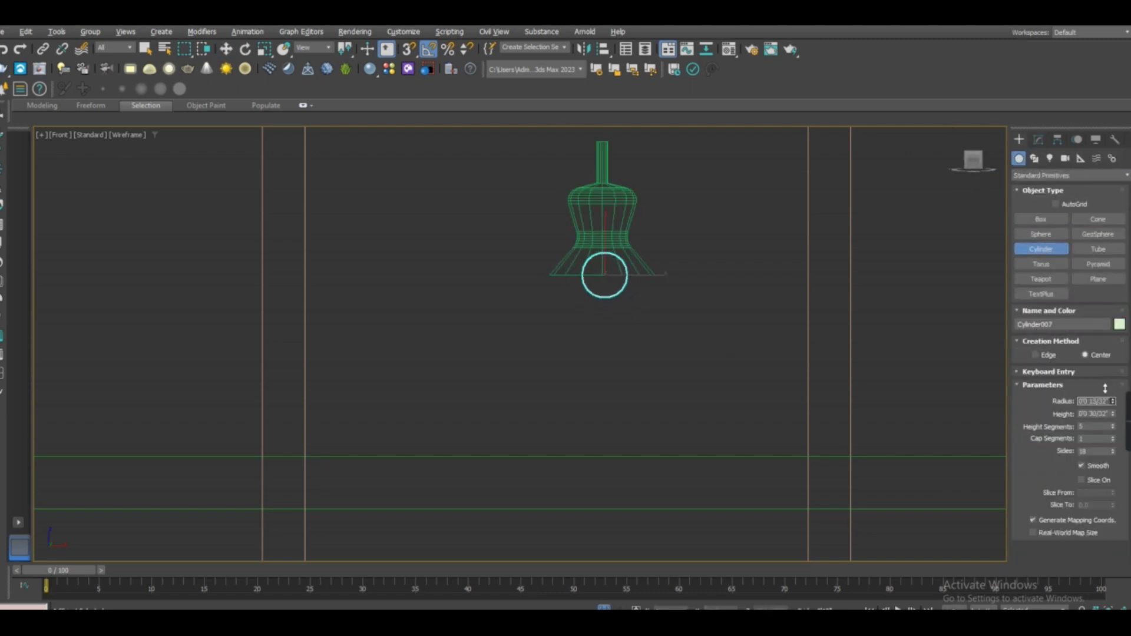
left_click(1041, 234)
left_click_drag(601, 274, 605, 306)
key("w")
left_click(1039, 139)
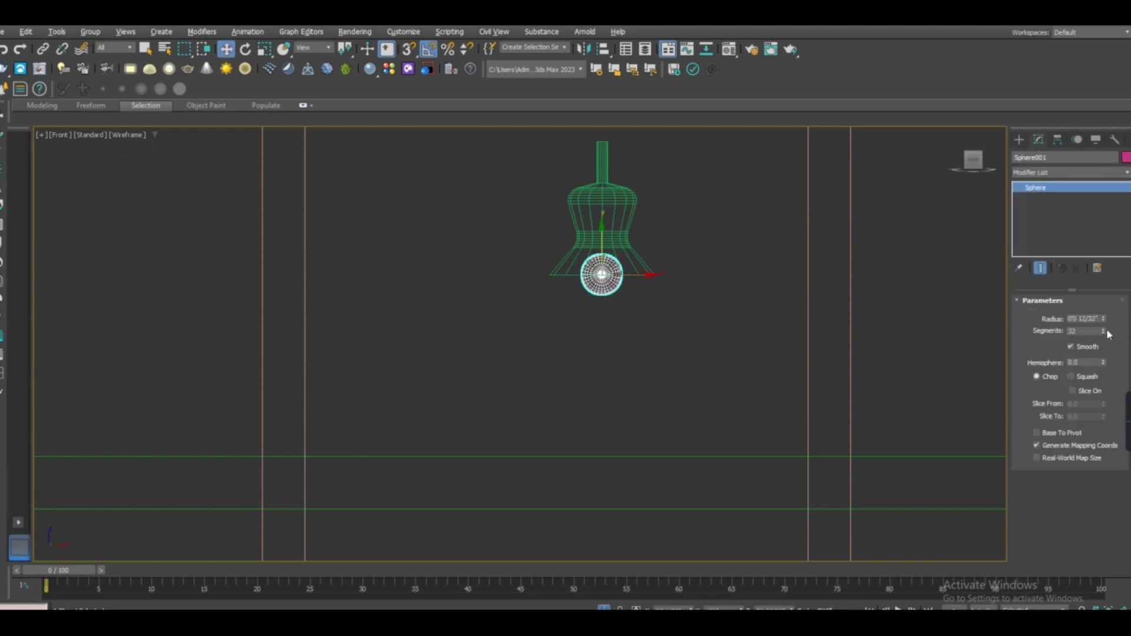
Step: Draw a second profile line below the bulb
left_click(1019, 138)
left_click(1033, 158)
left_click(1040, 234)
scroll(607, 287, "up", 4)
right_click(603, 315)
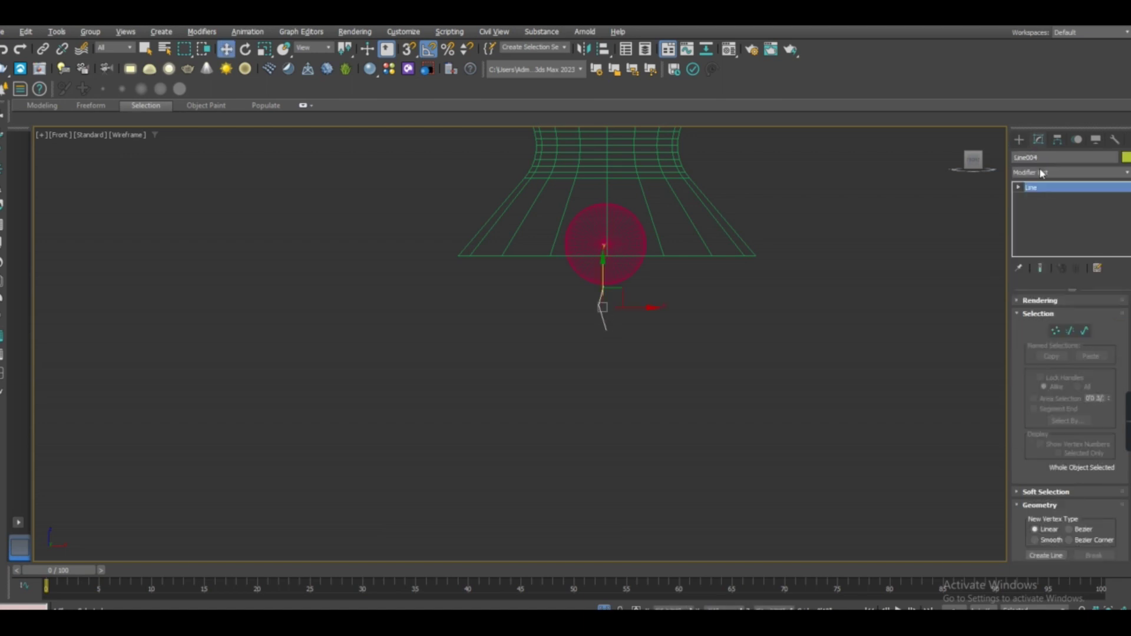
Step: Fillet the new line's middle vertices and select both new lamp parts
left_click(1056, 205)
scroll(1063, 497, "down", 5)
left_click(1060, 510)
left_click_drag(571, 261, 610, 240)
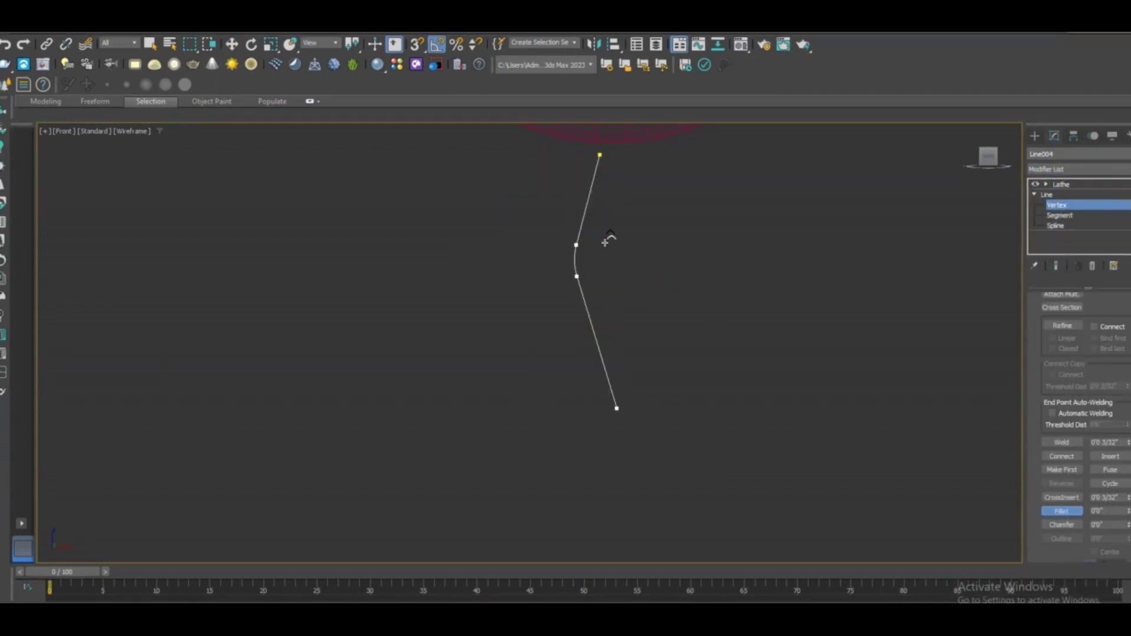
left_click(1060, 184)
scroll(614, 187, "down", 3)
left_click_drag(613, 187, 575, 425)
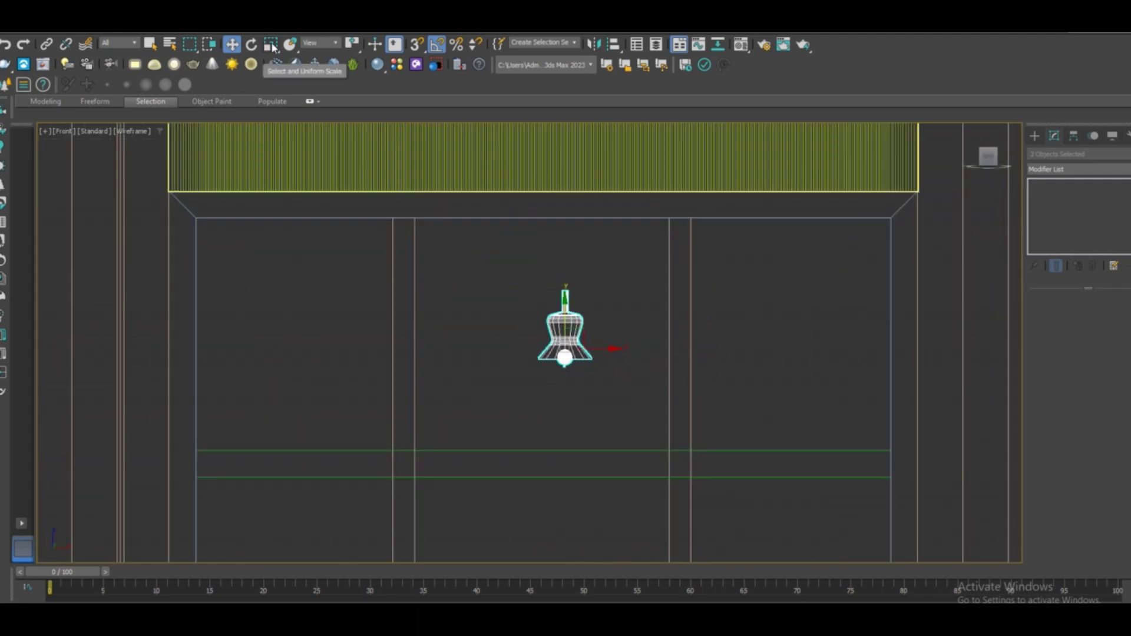
Step: Group the shade, bulb and lower piece, then Shift-drag copies into three lamps
left_click(579, 348)
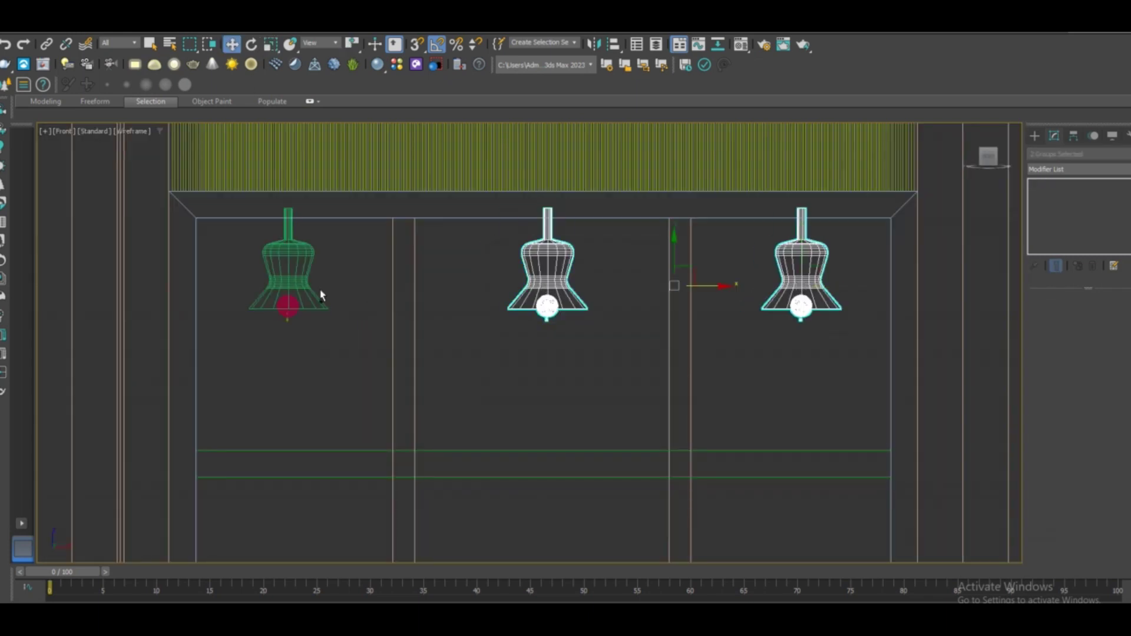
left_click_drag(583, 185, 579, 379, "shift")
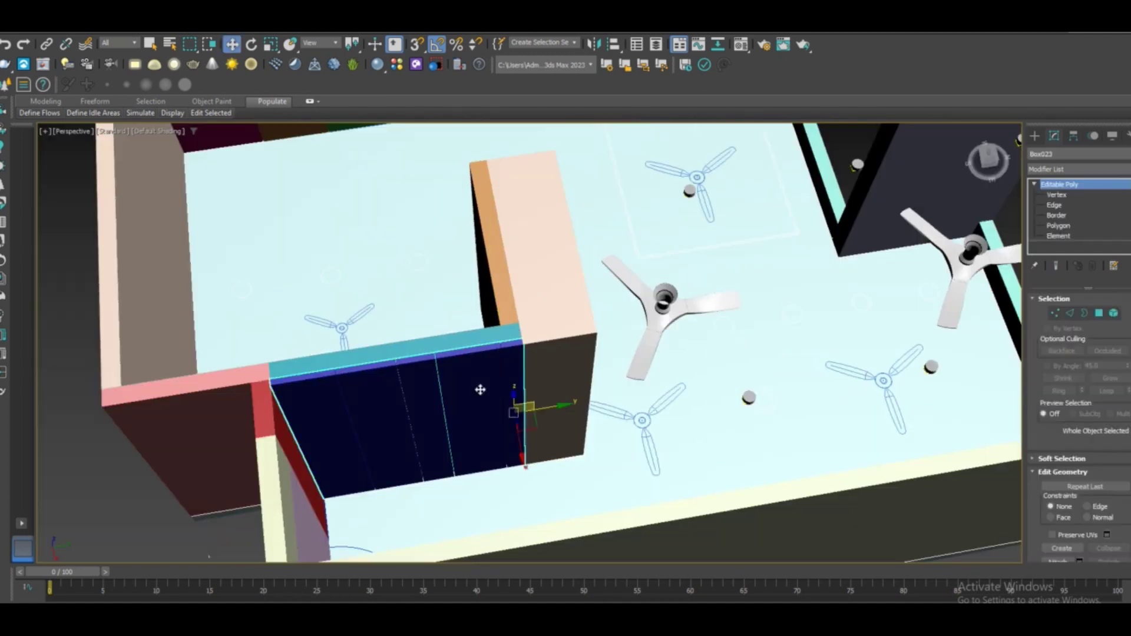
Step: Place the copied dark panel at the partition's end and orbit to check the corner
scroll(480, 389, "up", 3)
scroll(404, 401, "up", 2)
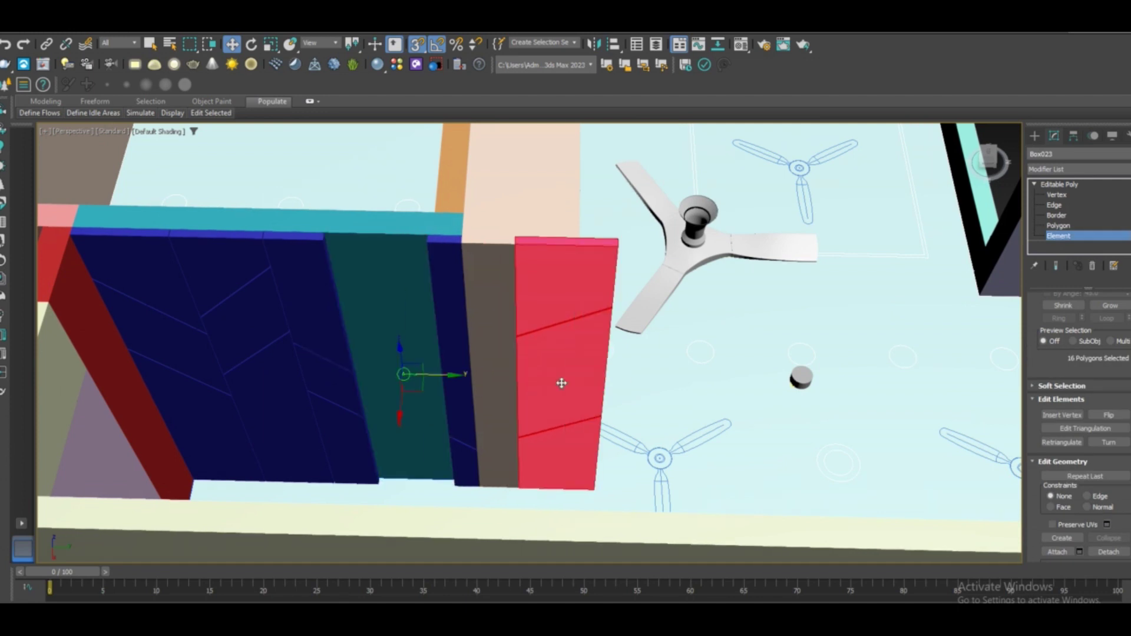
left_click(564, 379)
scroll(612, 429, "up", 3)
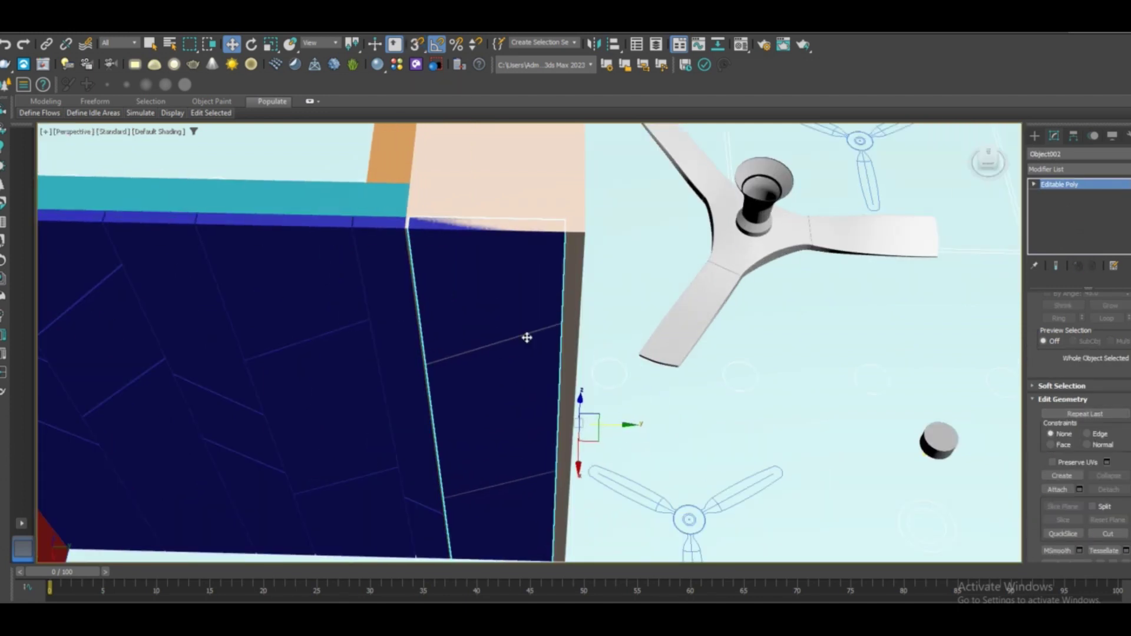
scroll(527, 338, "down", 5)
middle_click_drag(518, 265, 540, 366, "alt")
key("s")
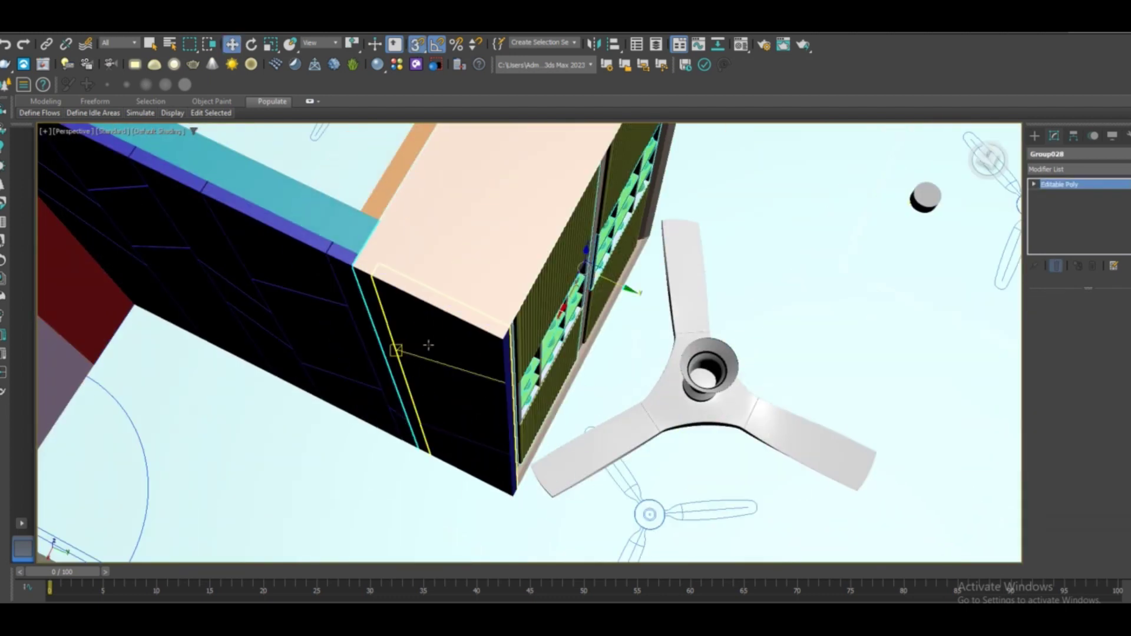
middle_click_drag(428, 345, 467, 425, "alt")
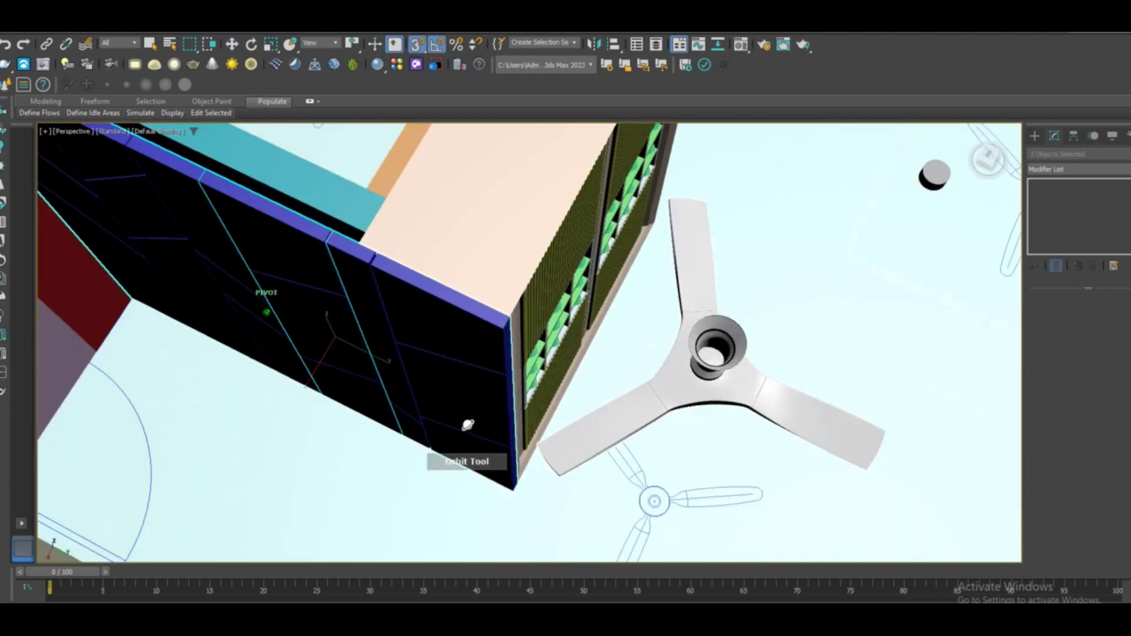
key("w")
scroll(467, 424, "down", 5)
key("s")
scroll(616, 336, "down", 5)
scroll(610, 401, "up", 5)
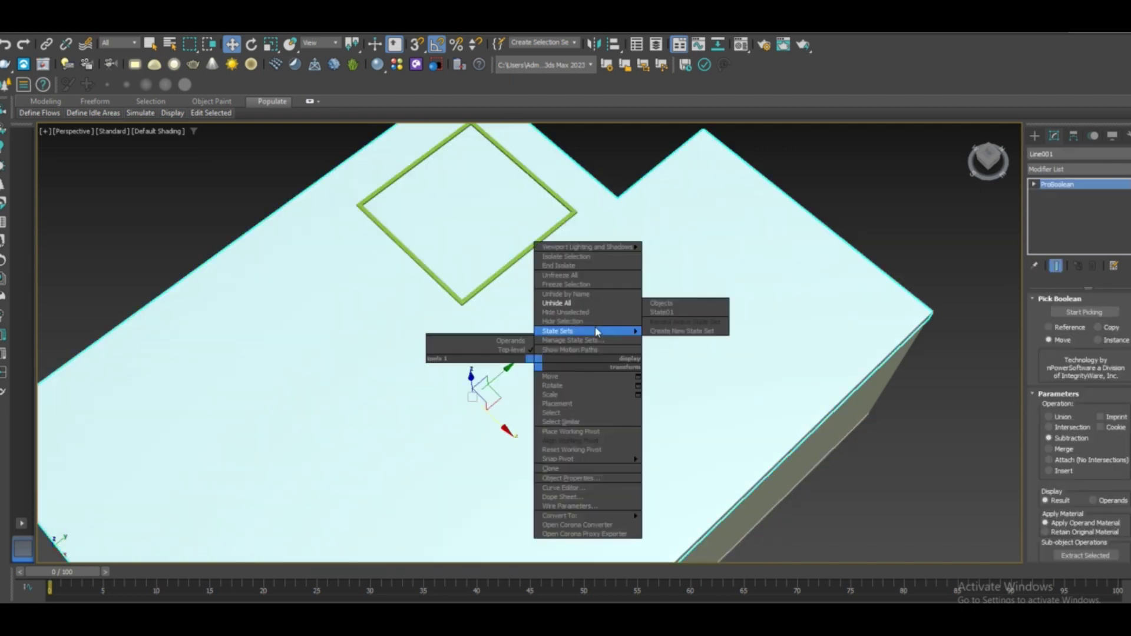
Step: Switch to the Create panel and set the Selection Filter to Cameras
left_click(1034, 135)
left_click(1056, 216)
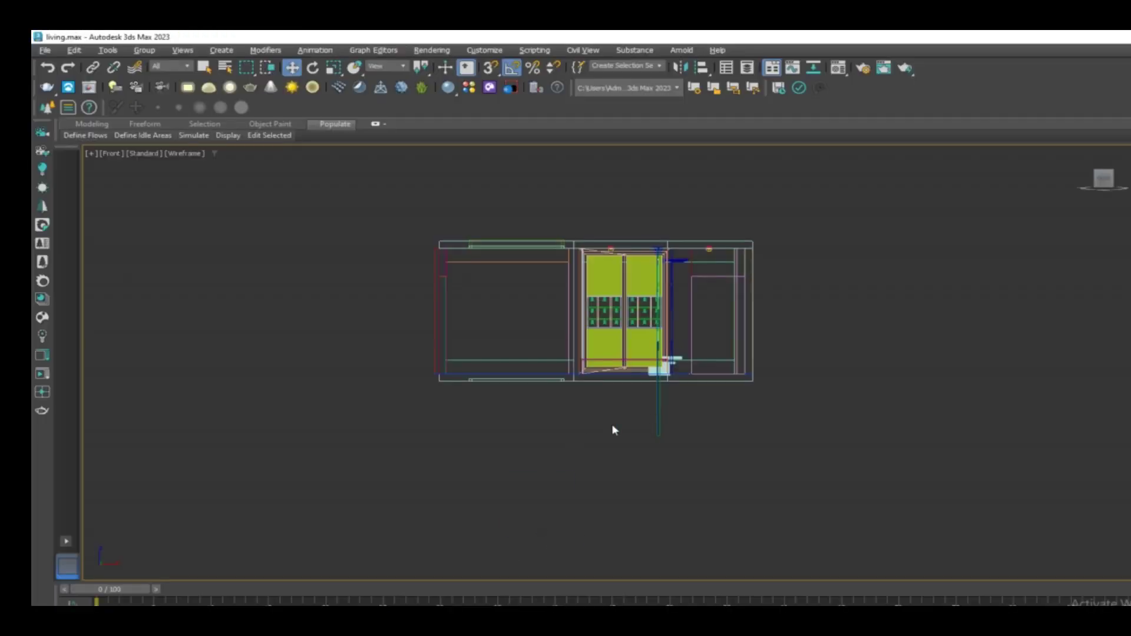
scroll(614, 431, "down", 3)
scroll(594, 406, "down", 3)
left_click(171, 66)
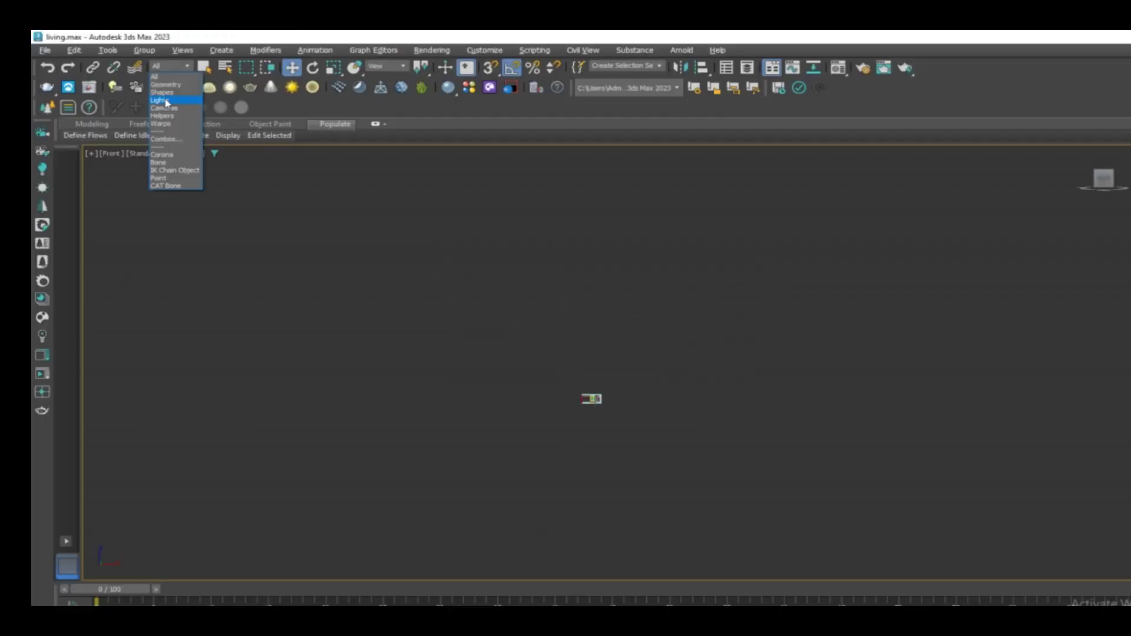
left_click(171, 108)
scroll(577, 361, "up", 10)
Step: Clone the VRay camera in Top view and turn the copy 45 degrees
left_click(577, 448)
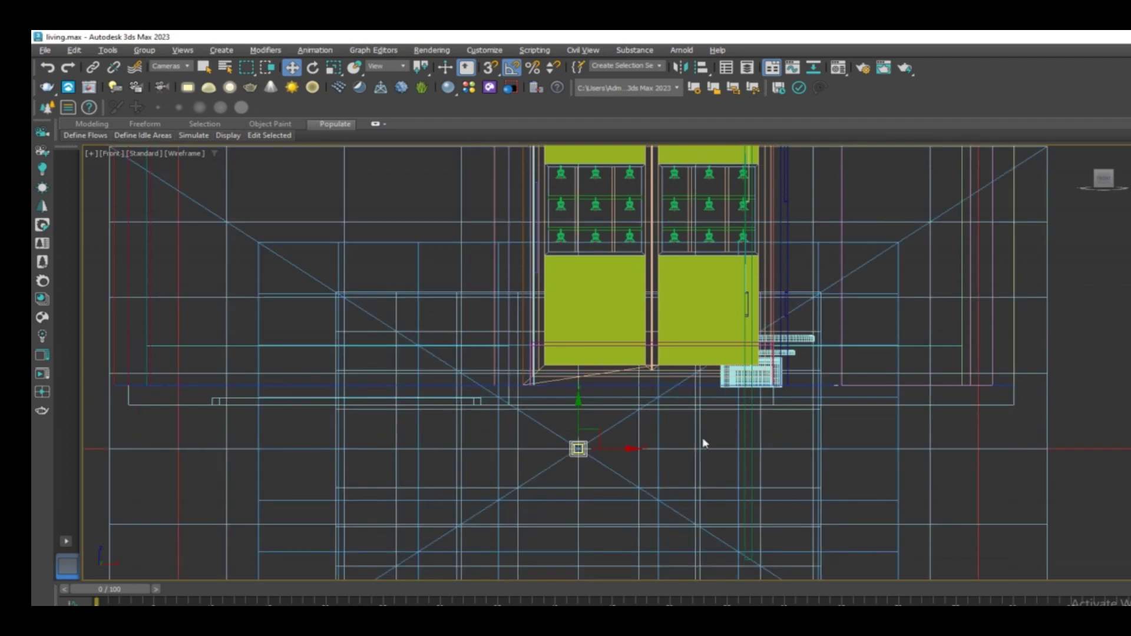
scroll(702, 443, "down", 5)
key("t")
scroll(631, 503, "up", 3)
scroll(639, 387, "up", 3)
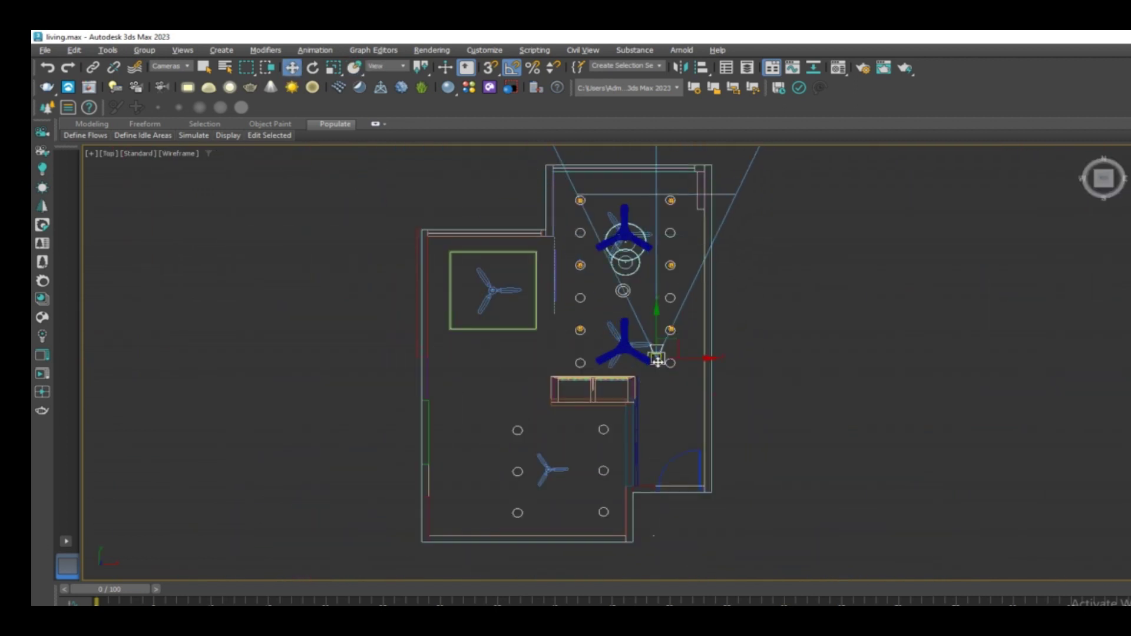
left_click_drag(657, 362, 664, 337, "shift")
left_click(658, 396)
key("e")
left_click_drag(660, 385, 646, 411)
Step: Move the copied camera into the lower room and turn it -70 degrees
key("w")
mouse_move(666, 333)
left_mouse_down()
mouse_move(686, 429)
mouse_move(515, 428)
left_mouse_up()
key("e")
mouse_move(556, 471)
left_mouse_down()
mouse_move(576, 416)
mouse_move(468, 380)
left_mouse_up()
key("w")
Step: Clone another camera toward the top of the room and look through it
mouse_move(646, 449)
left_mouse_down("shift")
mouse_move(651, 406)
mouse_move(513, 152)
mouse_move(643, 176)
left_mouse_up("shift")
left_click(653, 396)
key("w")
scroll(512, 151, "down", 2)
left_click(659, 398)
key("e")
key("c")
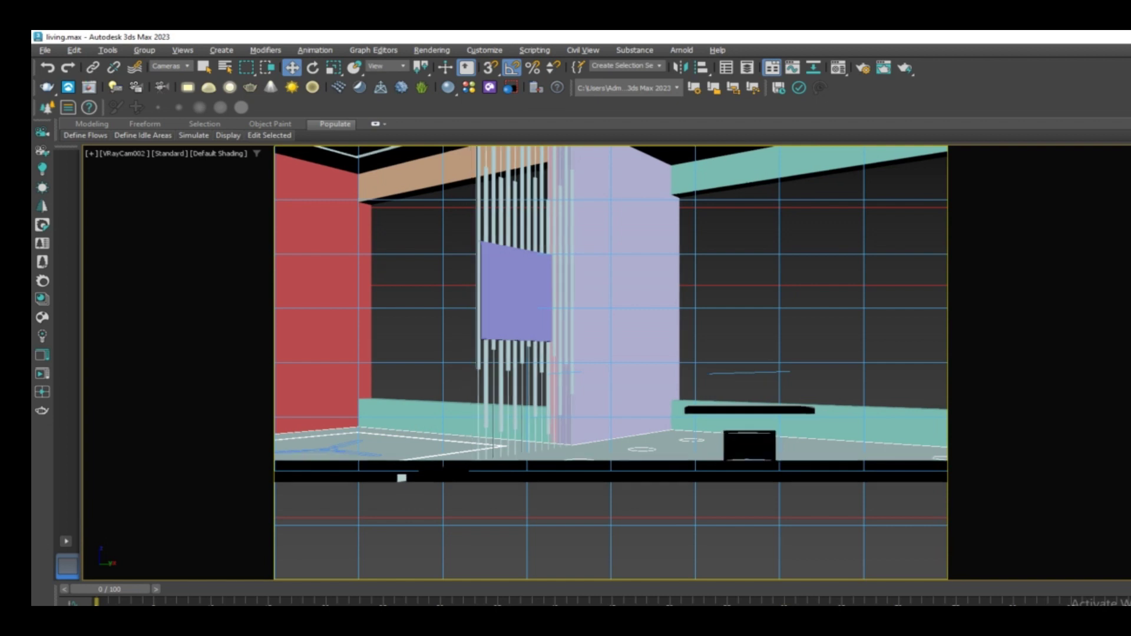
Step: Adjust the VRayCam002 view using the Rotate tool
scroll(800, 504, "up", 3)
key("e")
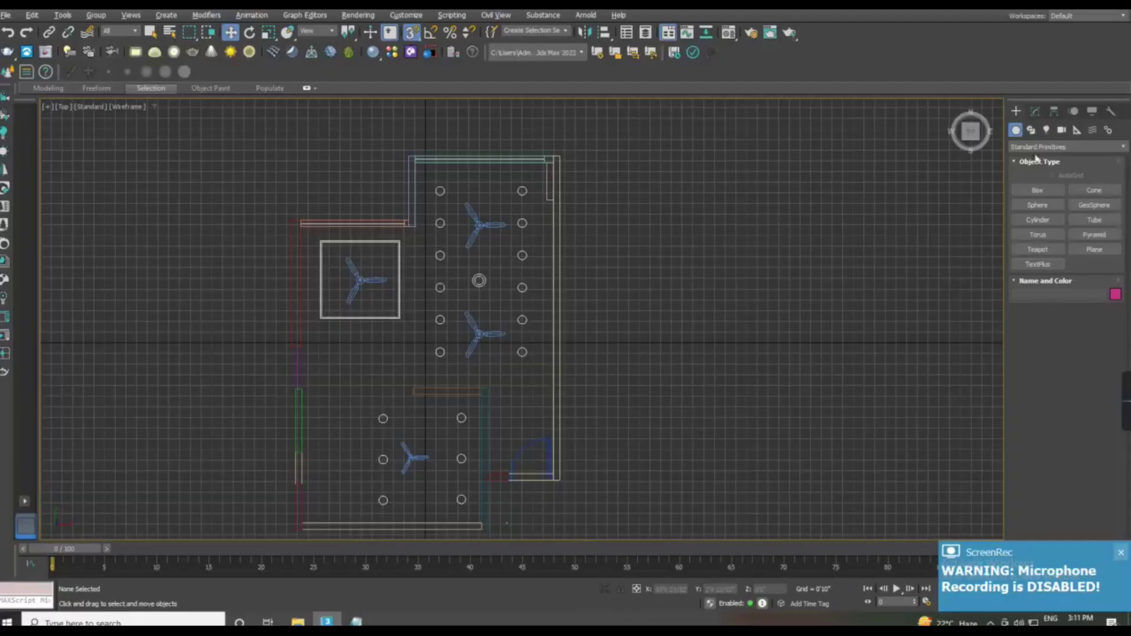
Step: Trace a closed spline outline around the room's wall corners
scroll(521, 168, "up", 3)
left_click(212, 324)
scroll(242, 164, "down", 5)
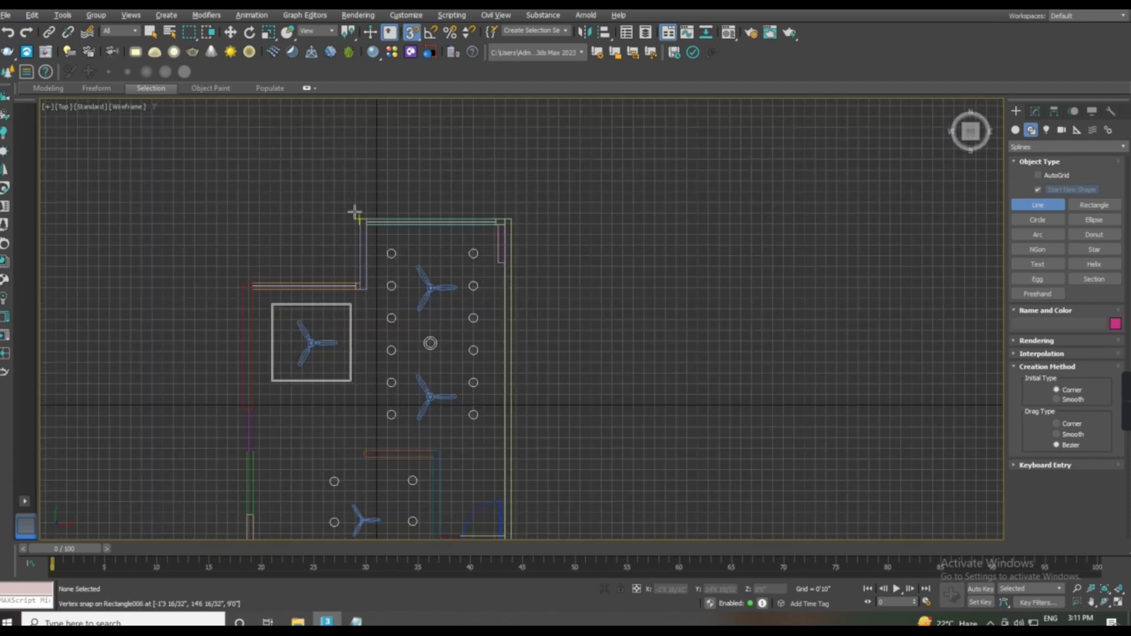
left_click(355, 212)
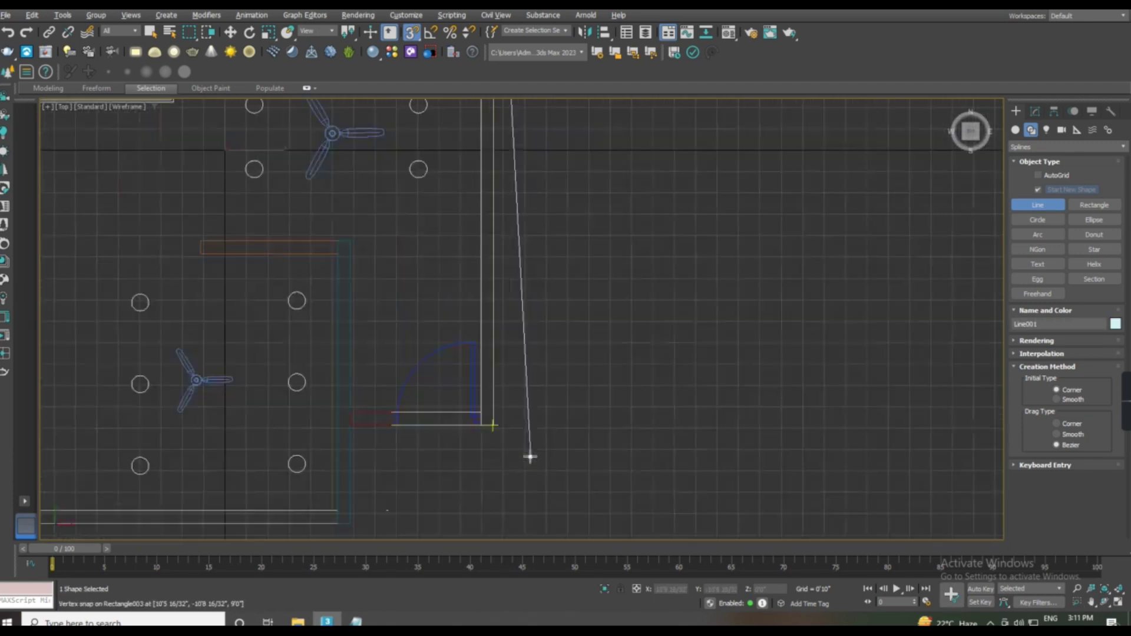
left_click(537, 348)
left_click(387, 305)
left_click(611, 306)
left_click(535, 318)
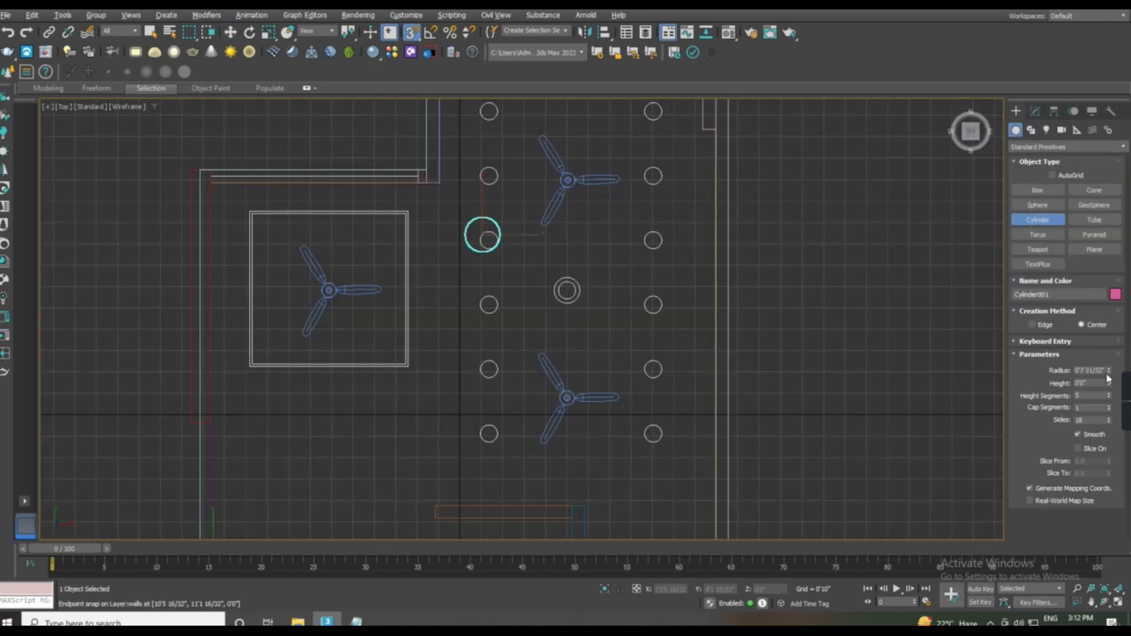
Step: Raise the cylinder in the front view up to the ceiling at Z 8'11"
key("w")
scroll(468, 236, "up", 3)
scroll(467, 237, "up", 2)
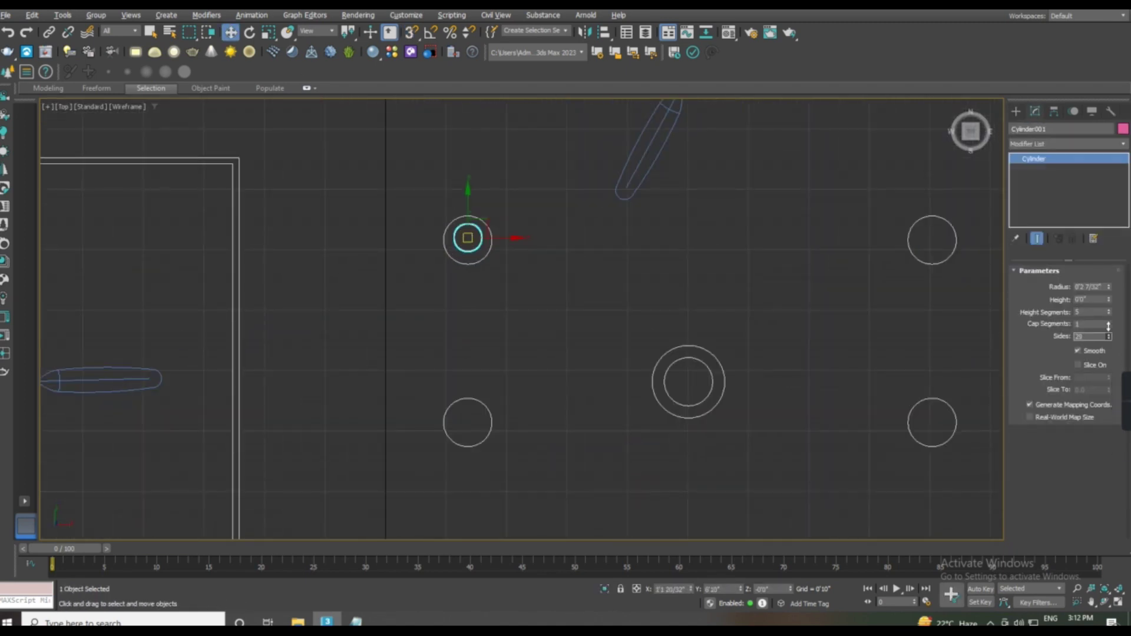
key("f")
left_click_drag(491, 339, 492, 262)
scroll(492, 277, "up", 4)
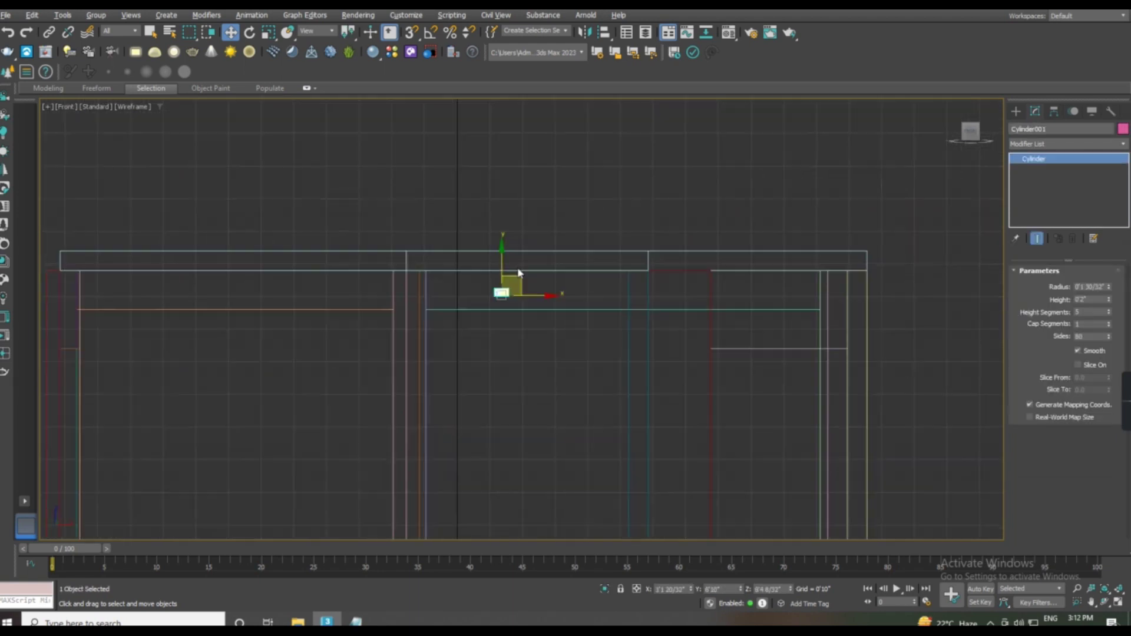
scroll(495, 247, "up", 2)
Step: Convert the isolated cylinder to Editable Poly and select its top polygon
right_click(504, 201)
left_click(547, 213)
key("p")
key("z")
right_click(439, 126)
left_click(559, 339)
key("4")
left_click(451, 187)
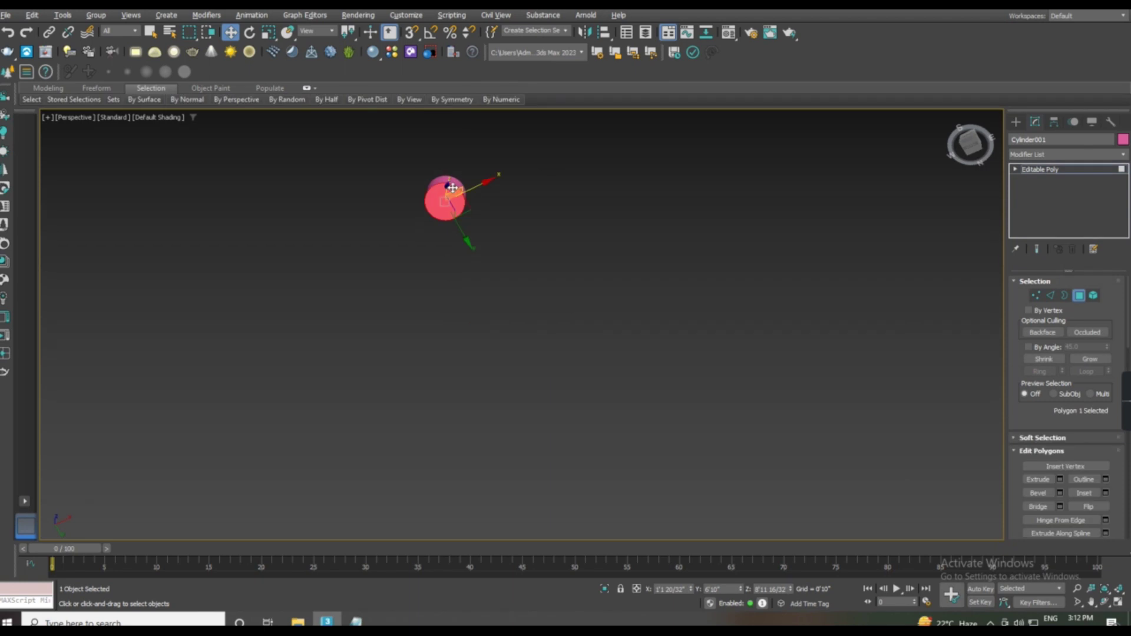
Step: Assign a glowing VRayLightMtl to the selected cylinder face
key("m")
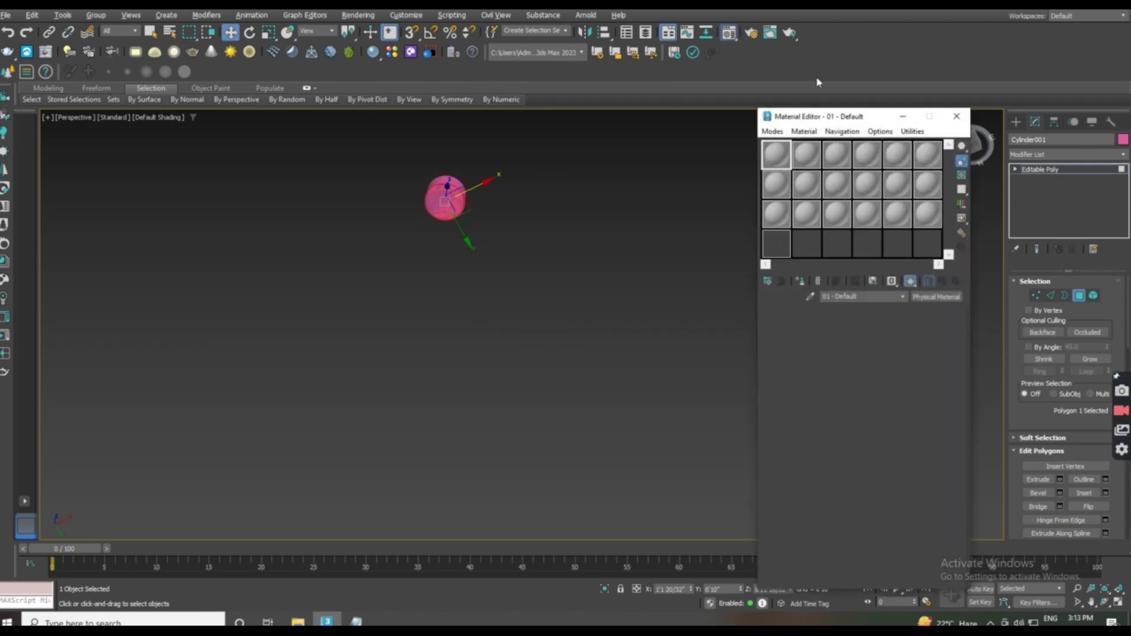
key("F10")
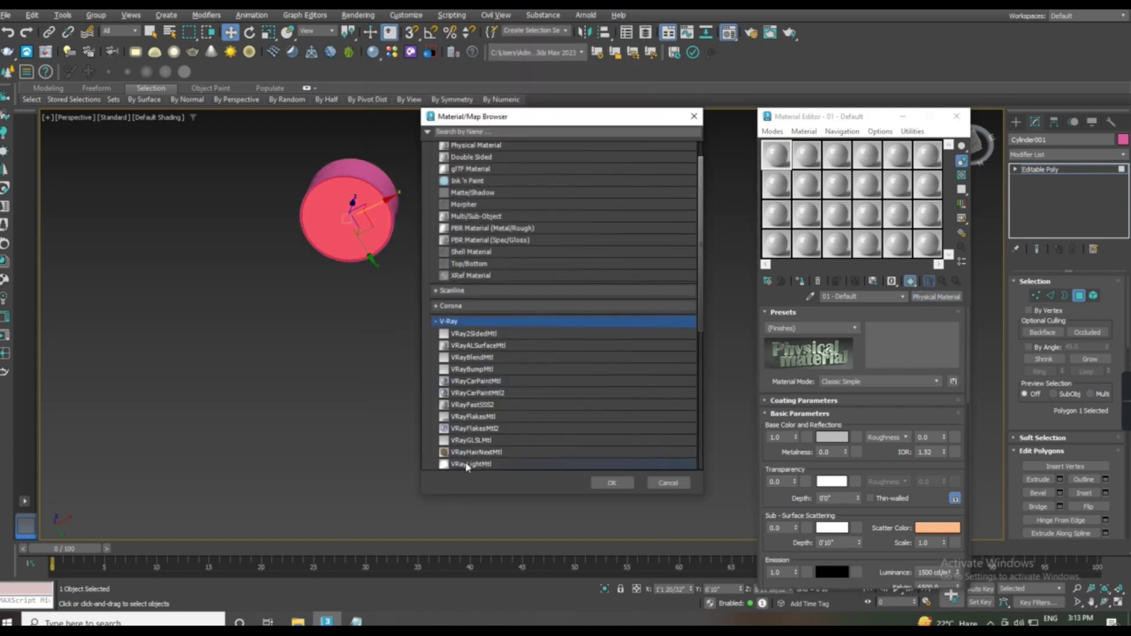
double_click(466, 464)
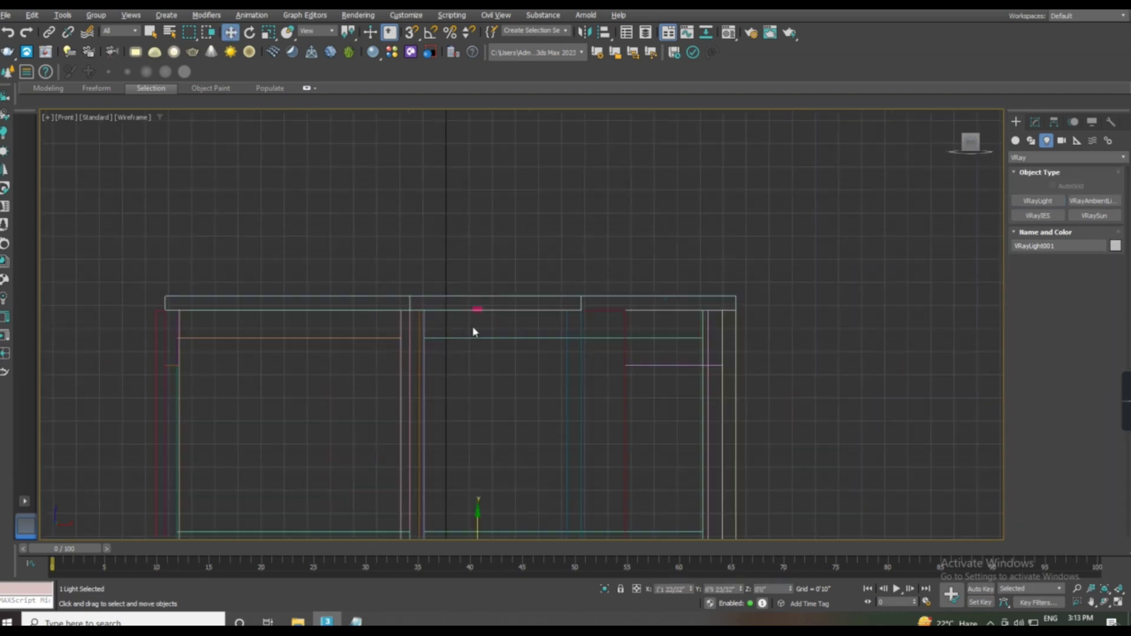
scroll(473, 332, "up", 5)
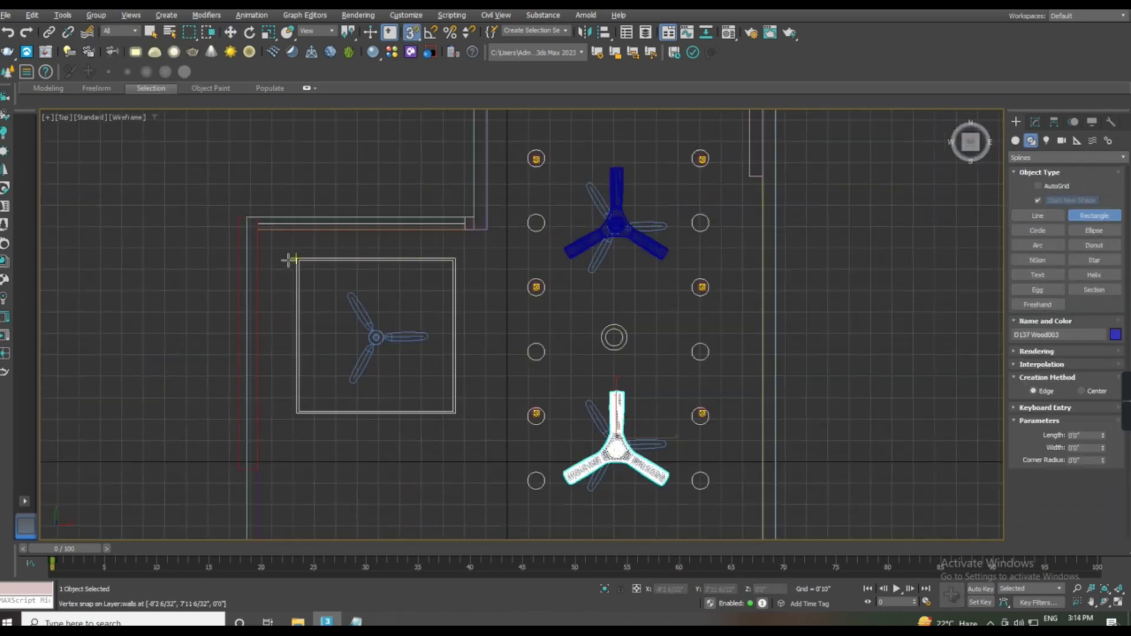
Step: Draw a renderable rectangle around the square ceiling recess and convert it to Editable Poly
left_click_drag(296, 259, 457, 415)
left_click(1036, 351)
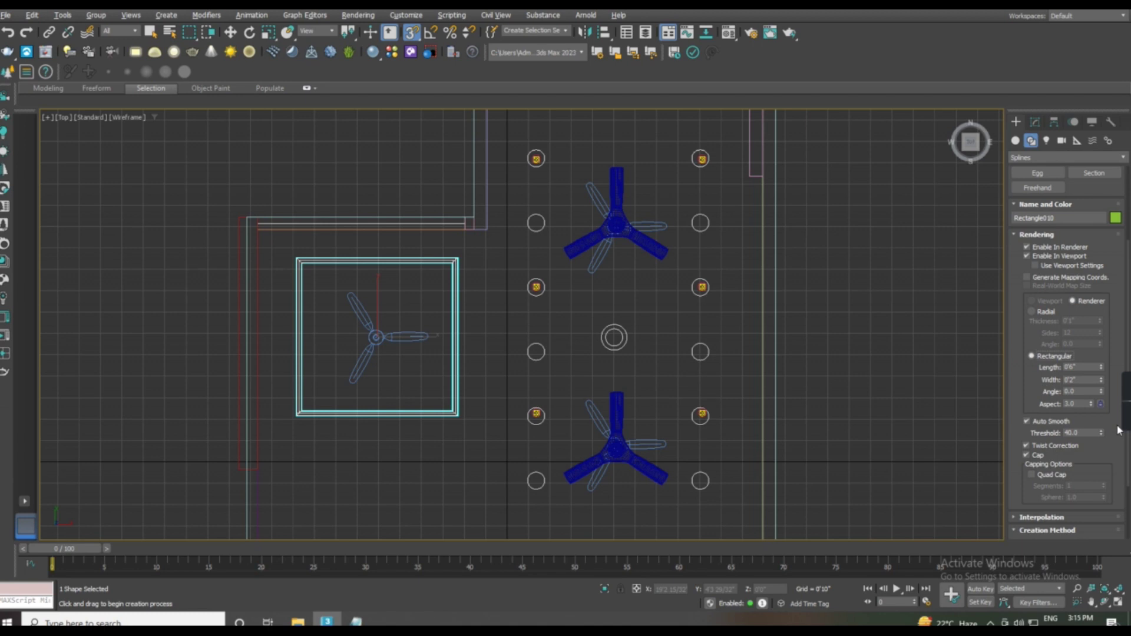
key("f")
key("w")
scroll(583, 245, "down", 3)
scroll(565, 212, "up", 4)
key("s")
right_click(468, 253)
left_click(518, 333)
Step: Clone the rectangle, set up a ProBoolean, and move the copy up into the ceiling slab
left_click_drag(583, 286, 554, 443, "shift")
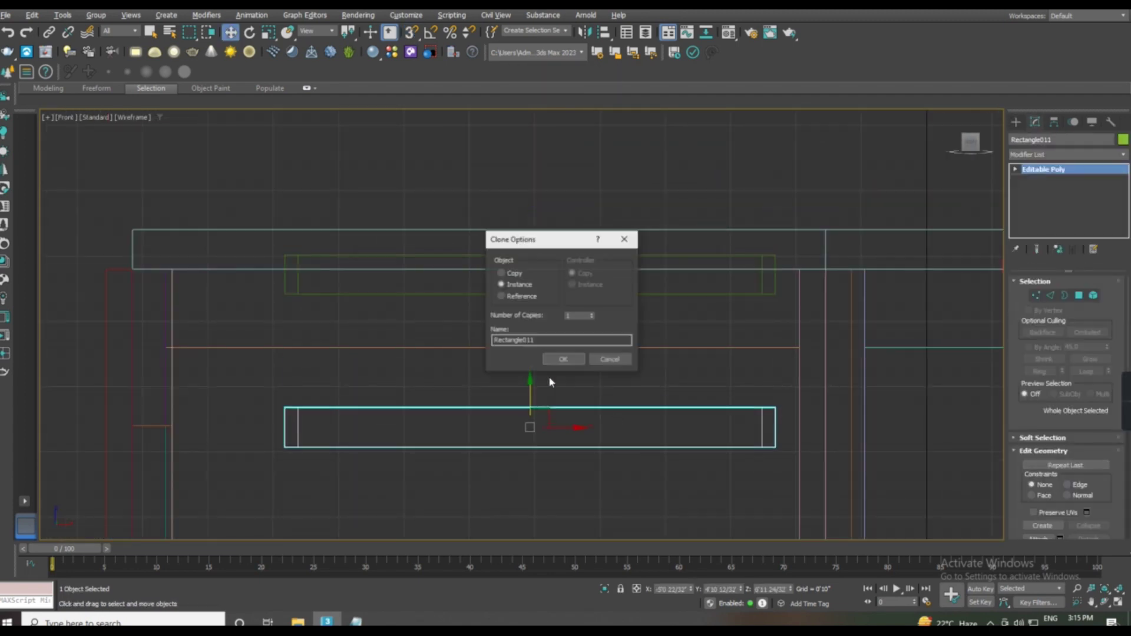
left_click(563, 358)
left_click(278, 269)
left_click(1016, 122)
left_click(1094, 260)
left_click(532, 406)
left_click_drag(533, 406, 505, 277)
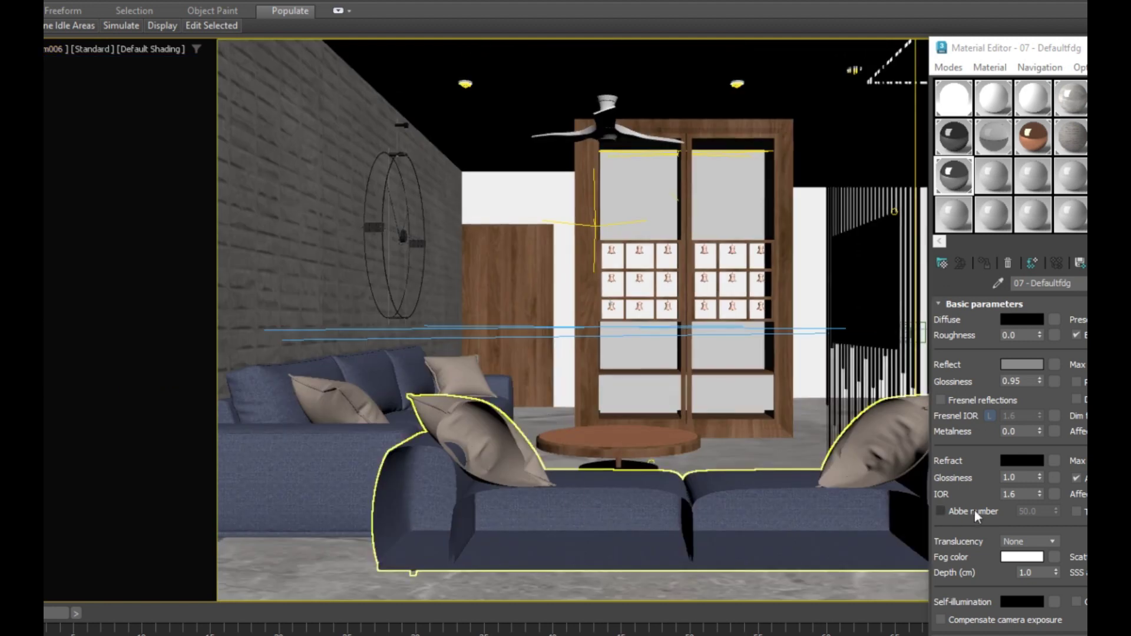
Step: Remove the front sofa and coffee table from the camera view
key("Delete")
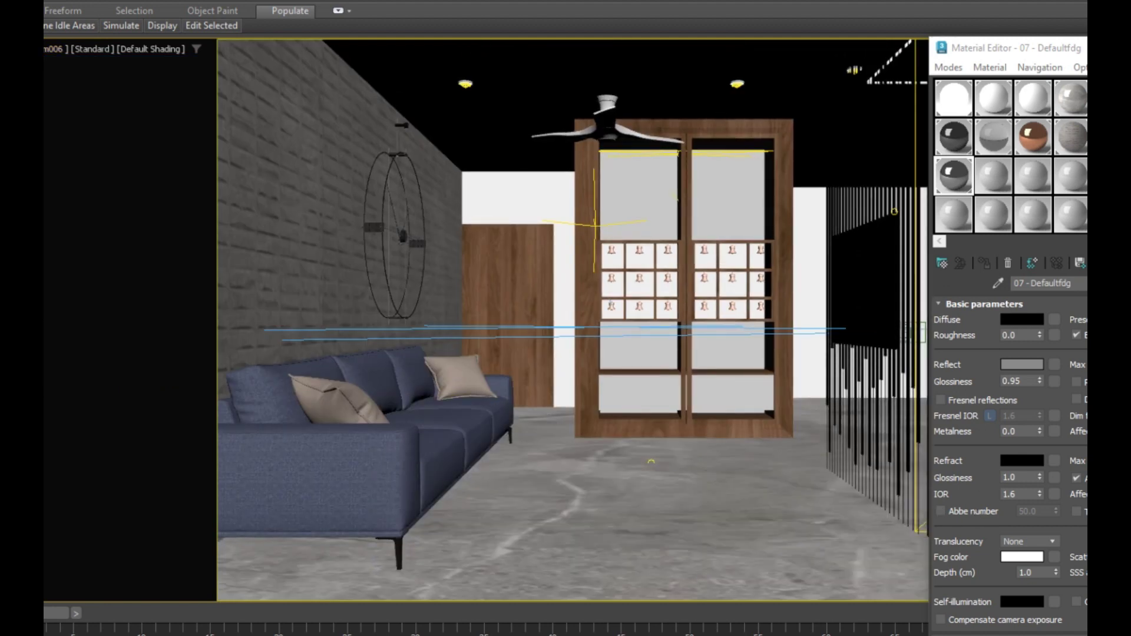